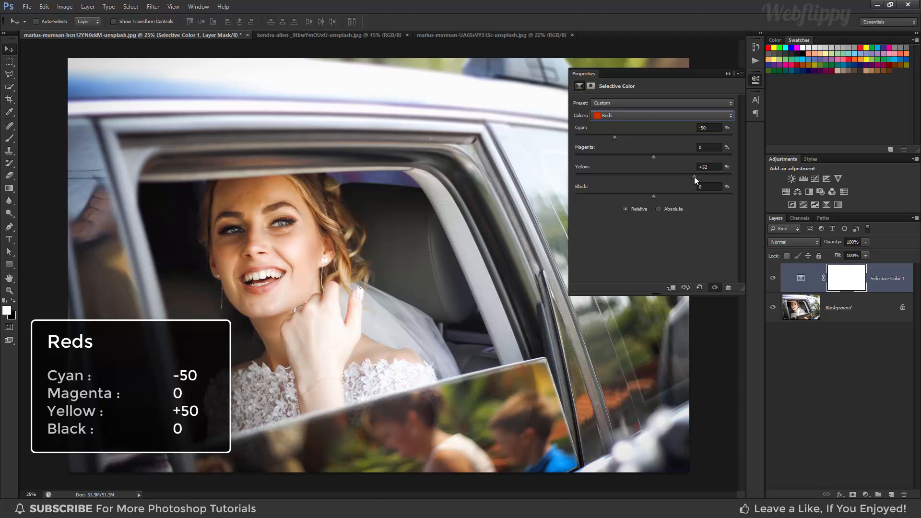
- Set the Yellows of the Selective Color adjustment to Magenta +50% and Black +50%
click(660, 116)
click(651, 134)
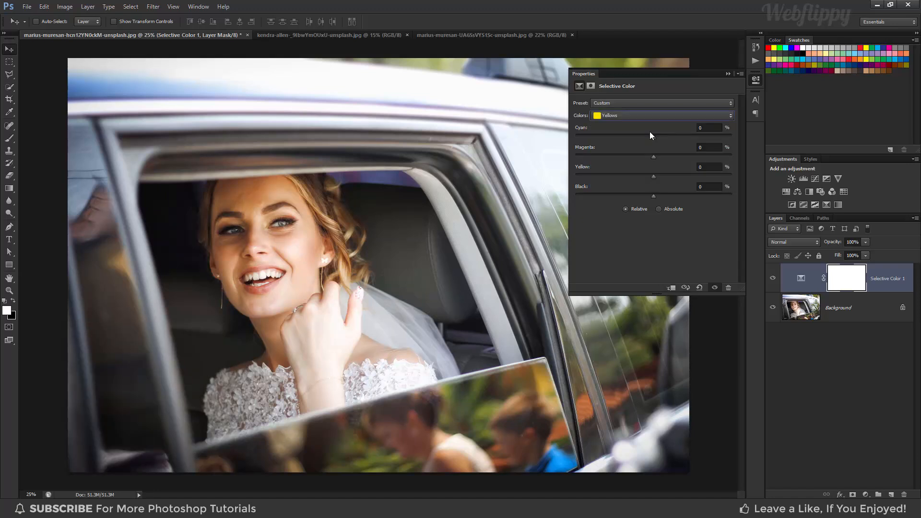
drag(653, 156, 699, 159)
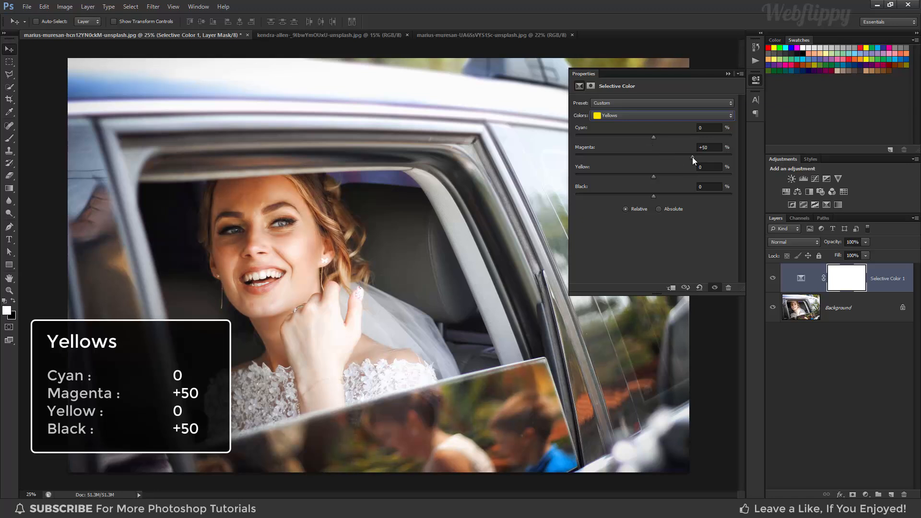
drag(655, 196, 693, 196)
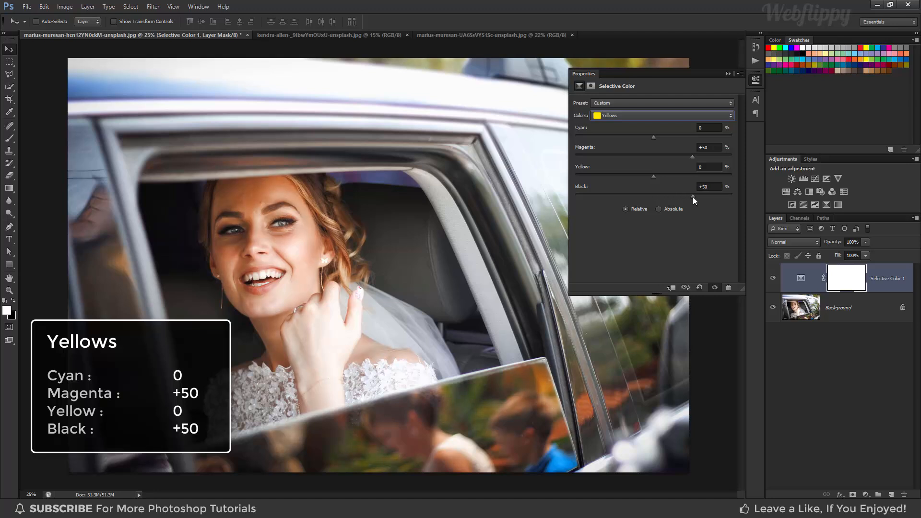
- Set the Whites of the Selective Color adjustment to Cyan -10% and Yellow +10%
click(648, 119)
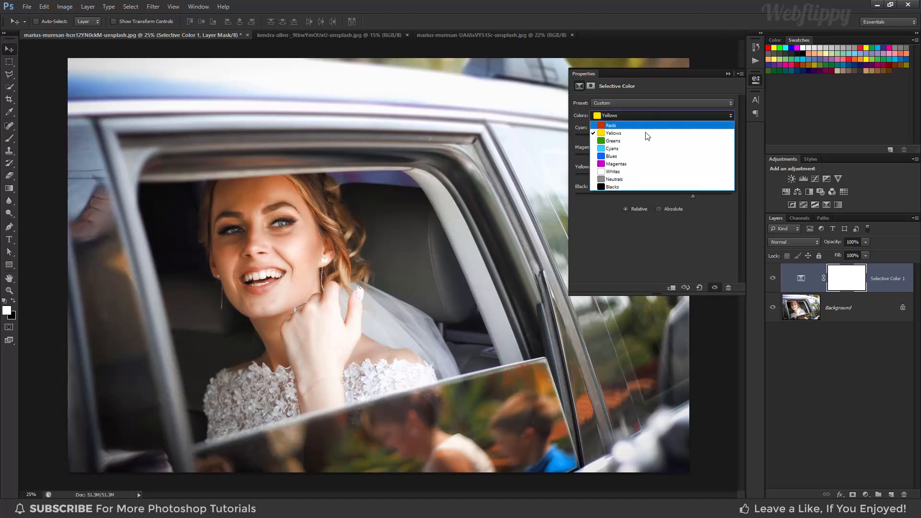
click(642, 171)
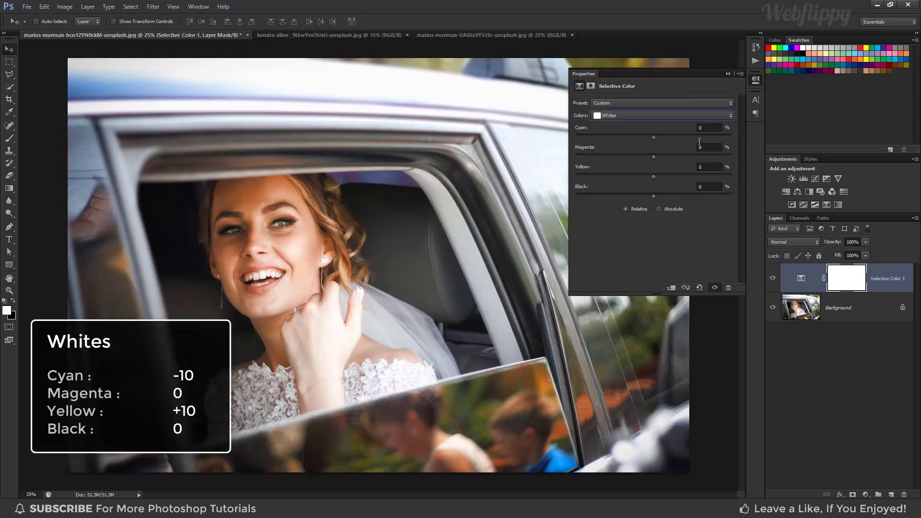
click(699, 127)
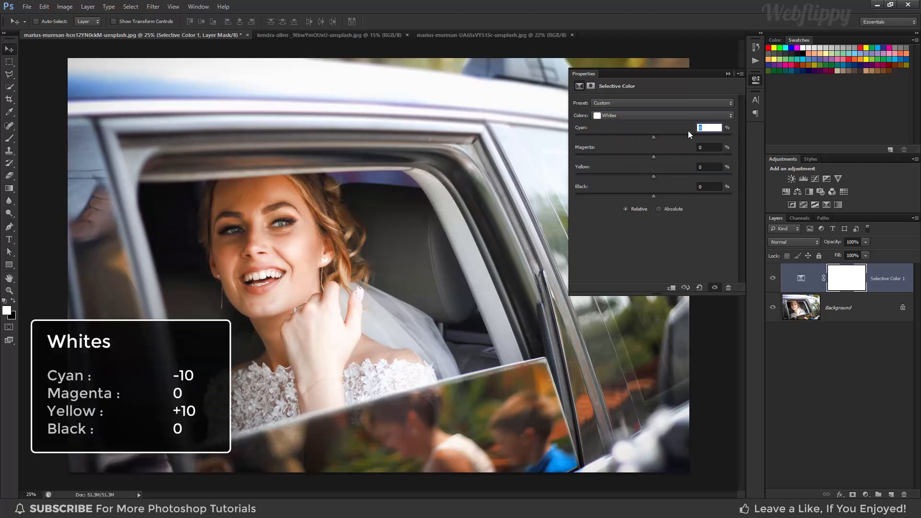
key(Return)
click(706, 166)
text(10)
key(Return)
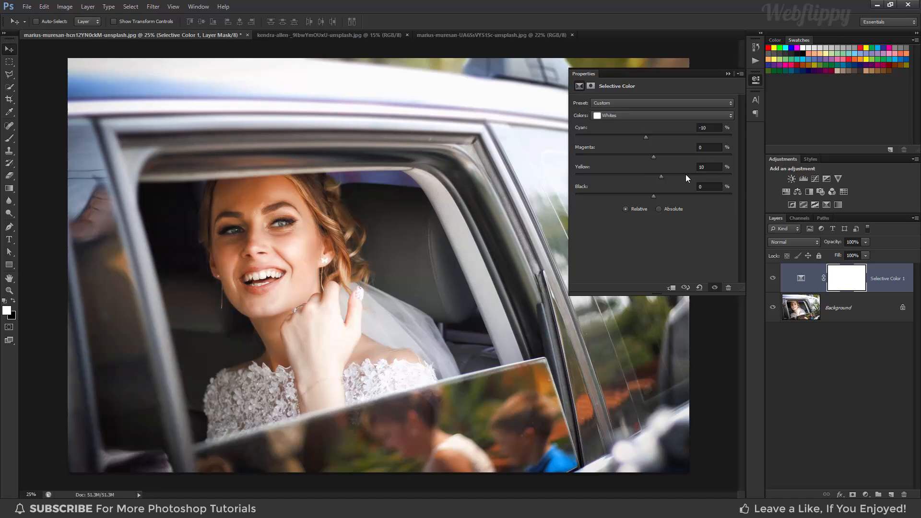
- Set the Neutrals of the Selective Color adjustment to Cyan -10% and Yellow +10%
click(657, 114)
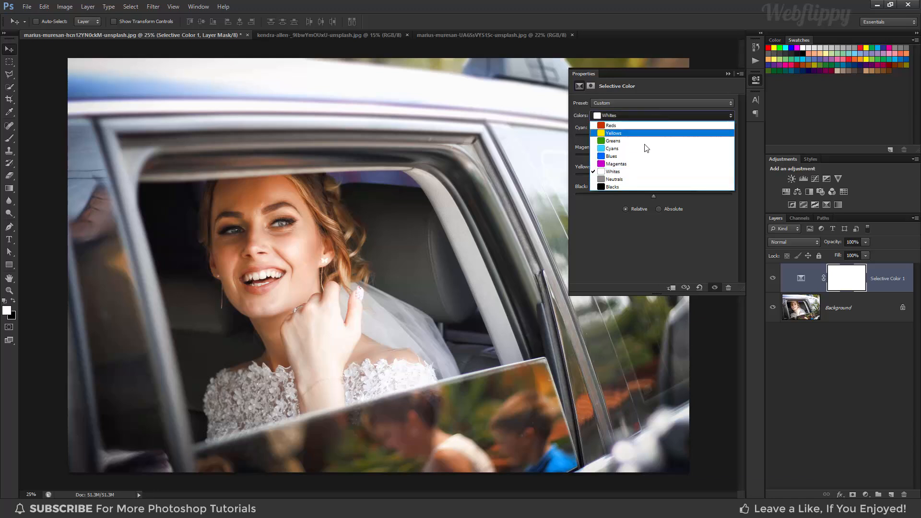
click(640, 179)
key(Tab)
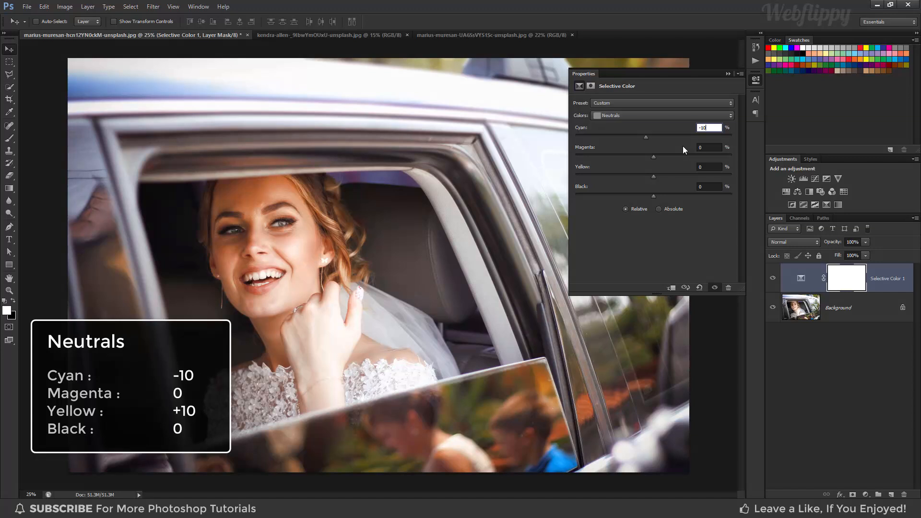
key(Return)
click(705, 167)
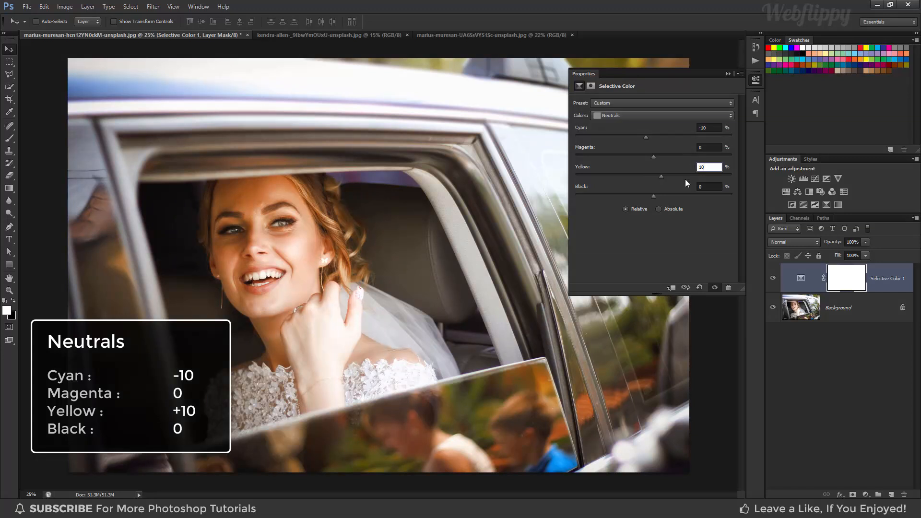
key(Return)
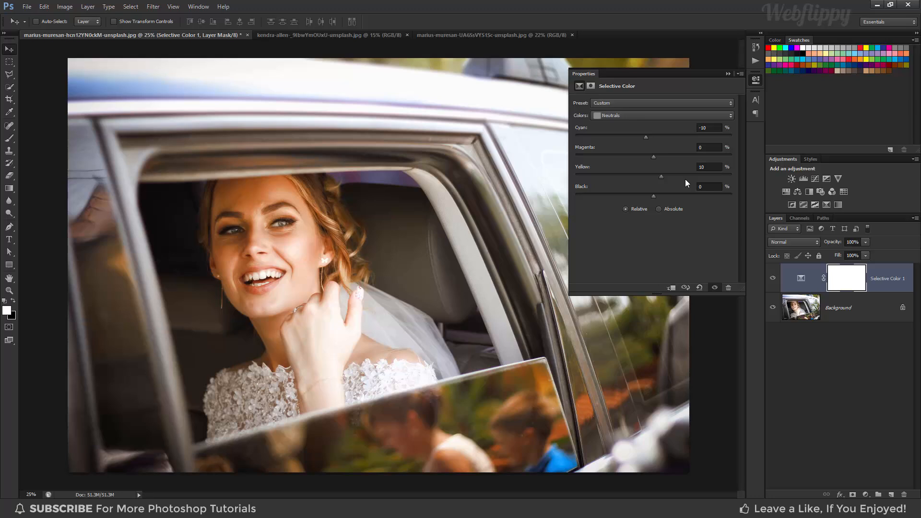
- Set Cyan to -10% for the Blacks in Selective Color, and toggle the adjustment layer's visibility to compare before and after
click(647, 115)
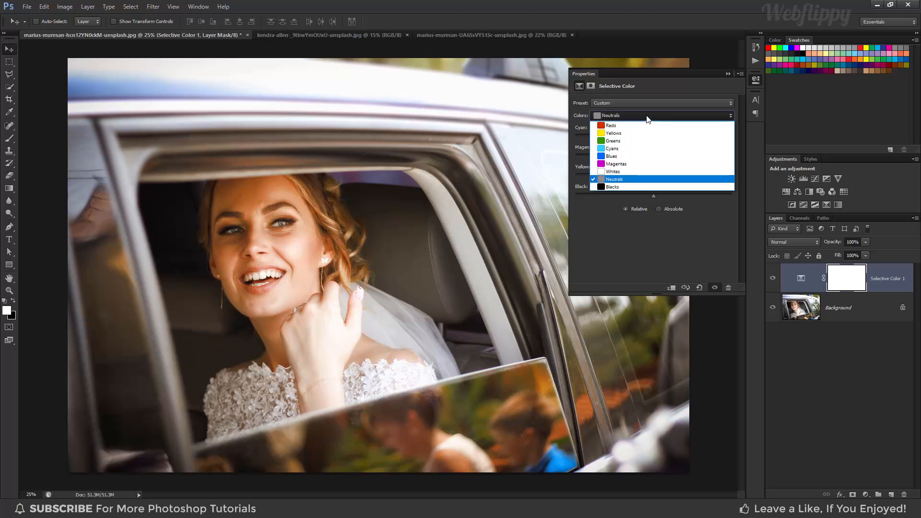
click(642, 186)
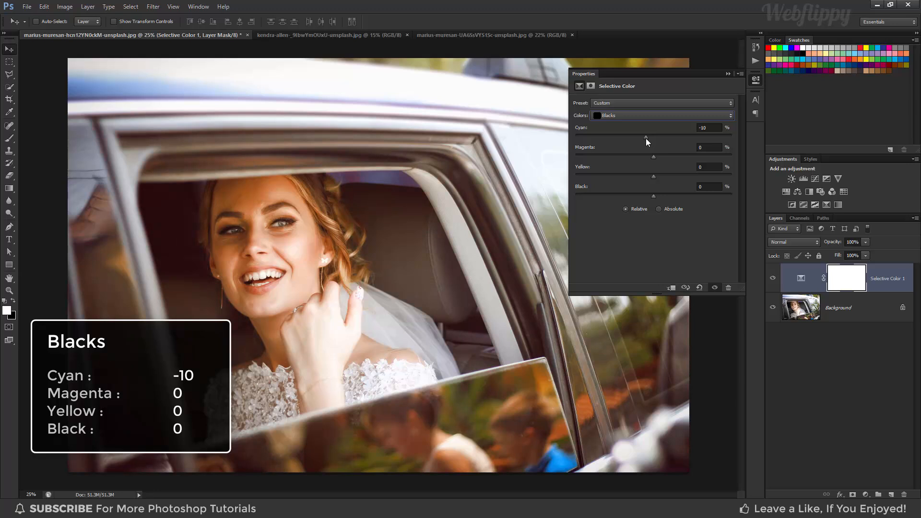
click(729, 75)
click(771, 282)
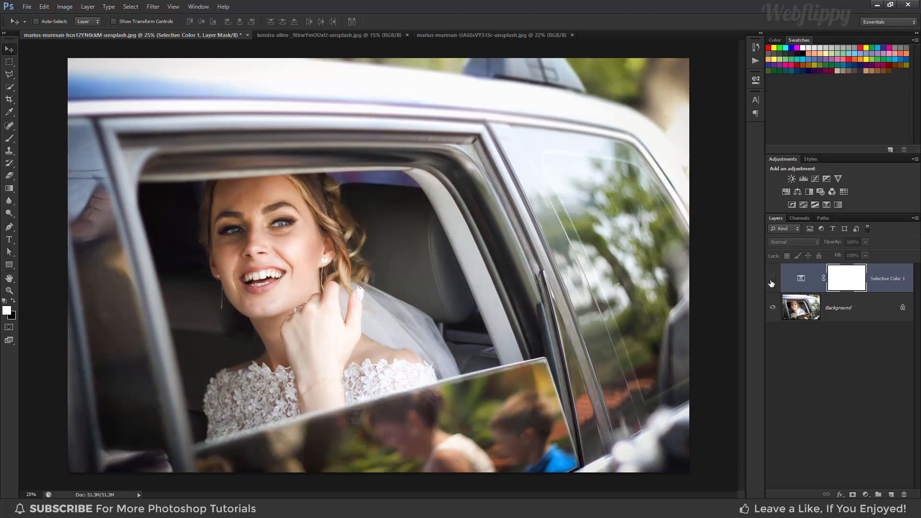
click(771, 282)
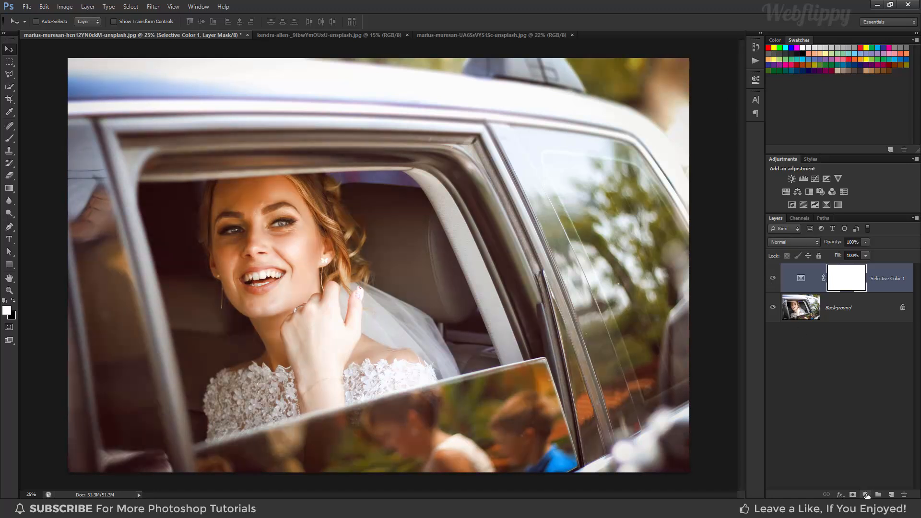
- Add a Hue/Saturation adjustment layer and set its Yellows to Saturation -70 and Lightness +50
click(866, 495)
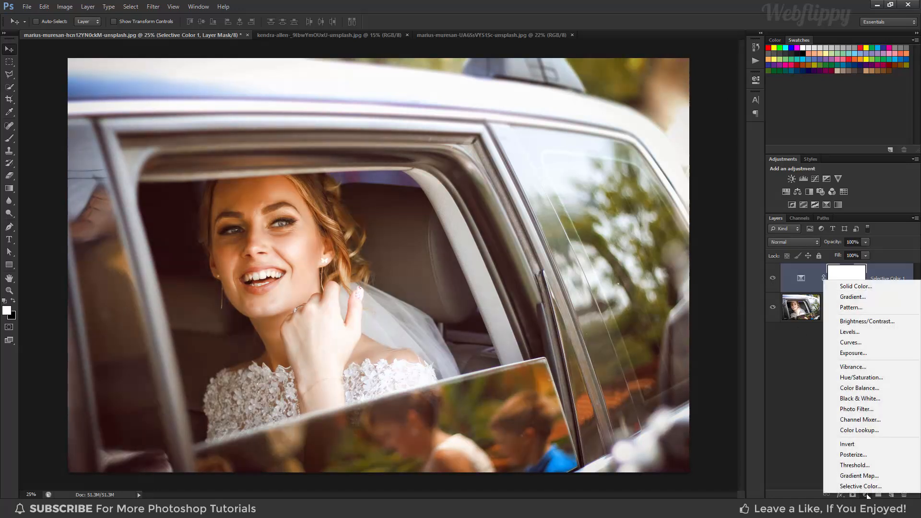
click(859, 379)
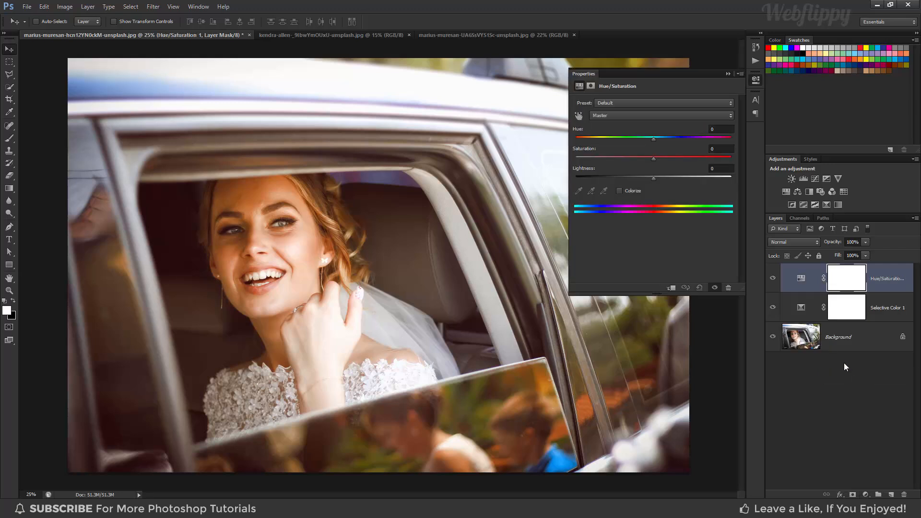
click(639, 116)
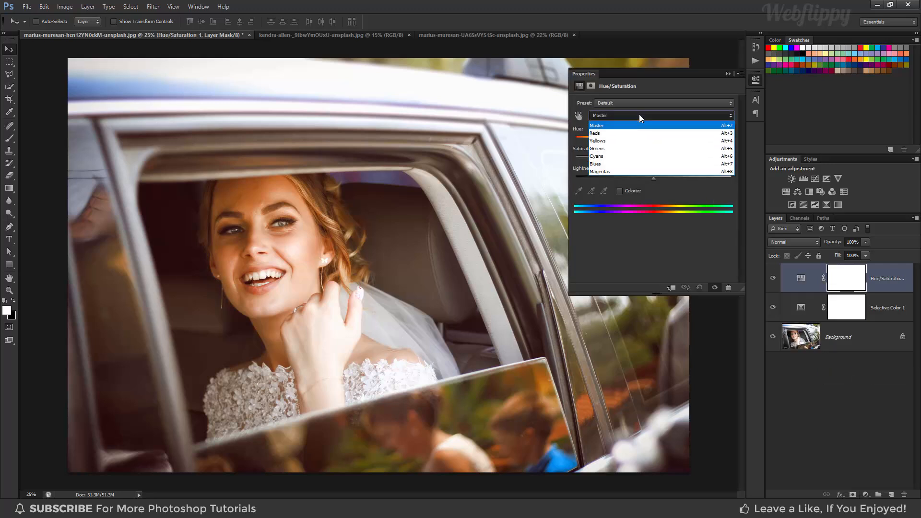
click(635, 141)
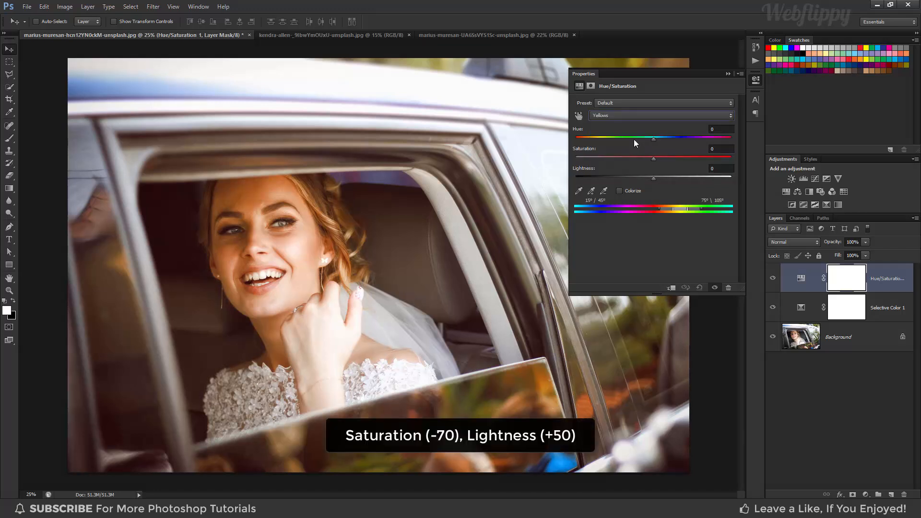
click(717, 149)
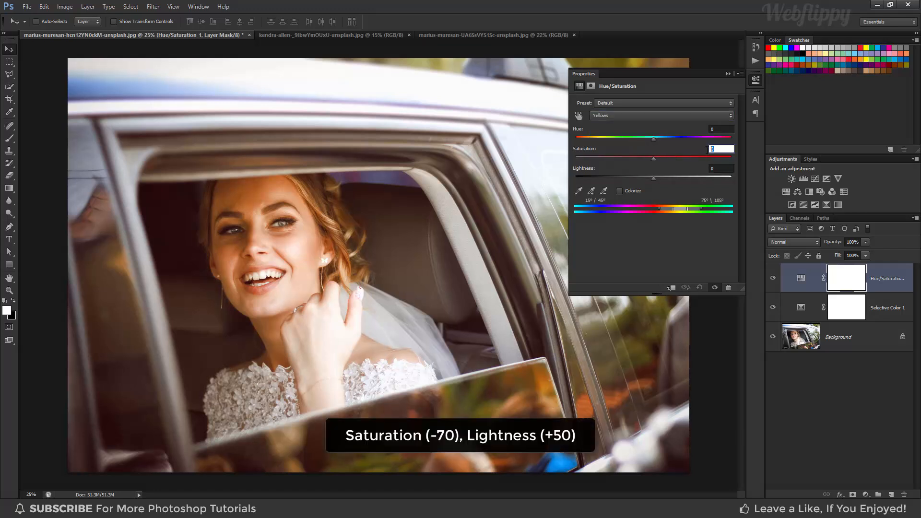
text(-70)
key(Return)
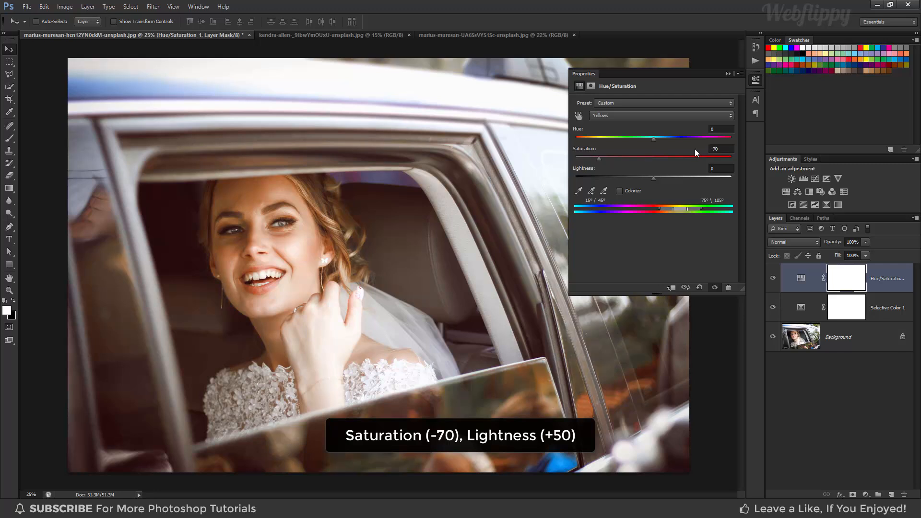
drag(655, 179, 679, 178)
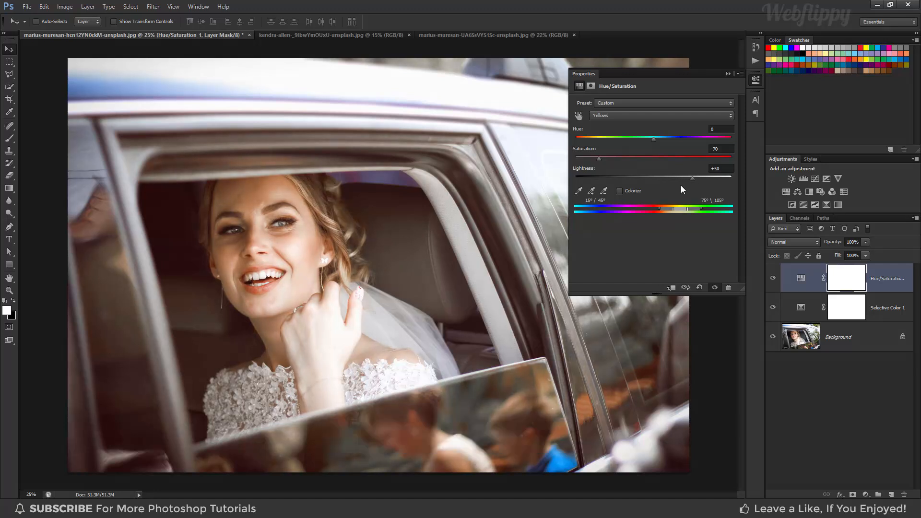
- Set the Saturation of the Greens to -70 in the Hue/Saturation adjustment
click(648, 117)
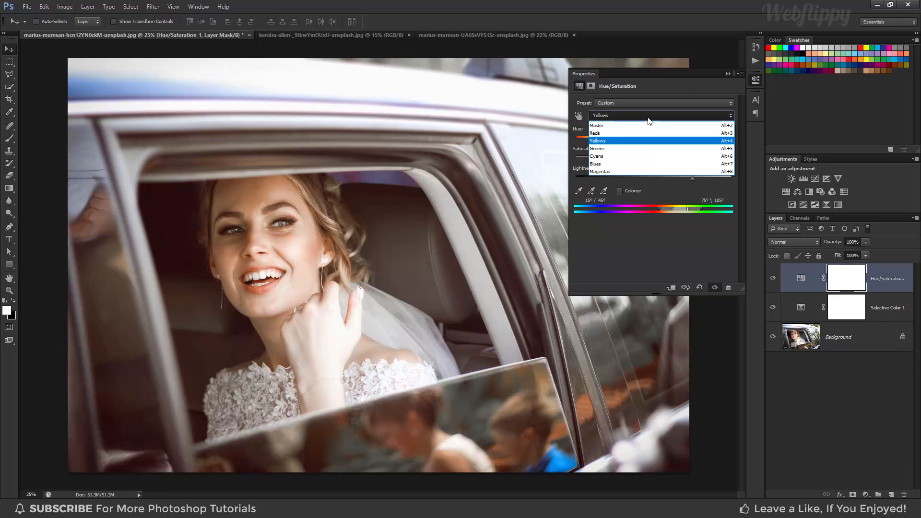
click(641, 153)
click(714, 149)
text(-70)
key(Return)
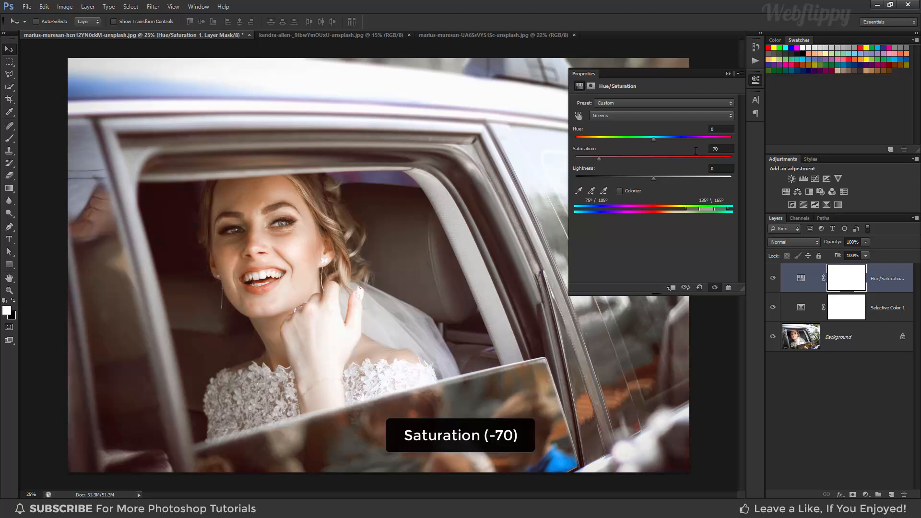
- Set the Saturation of the Cyans to -70 in the Hue/Saturation adjustment
click(649, 117)
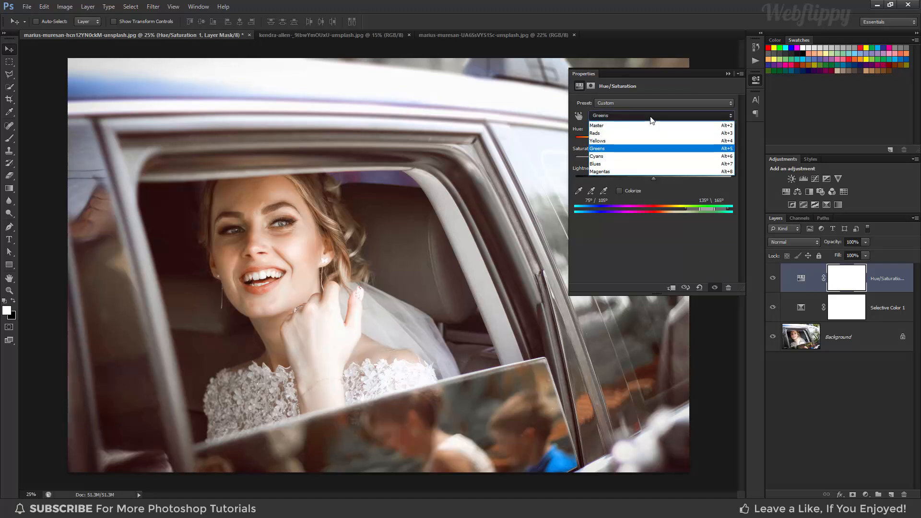
click(643, 157)
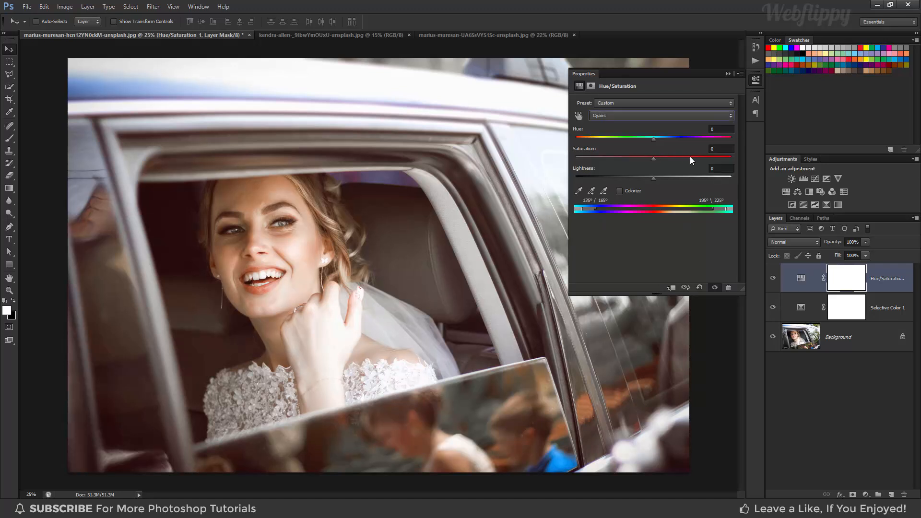
click(713, 149)
text(-70)
key(Return)
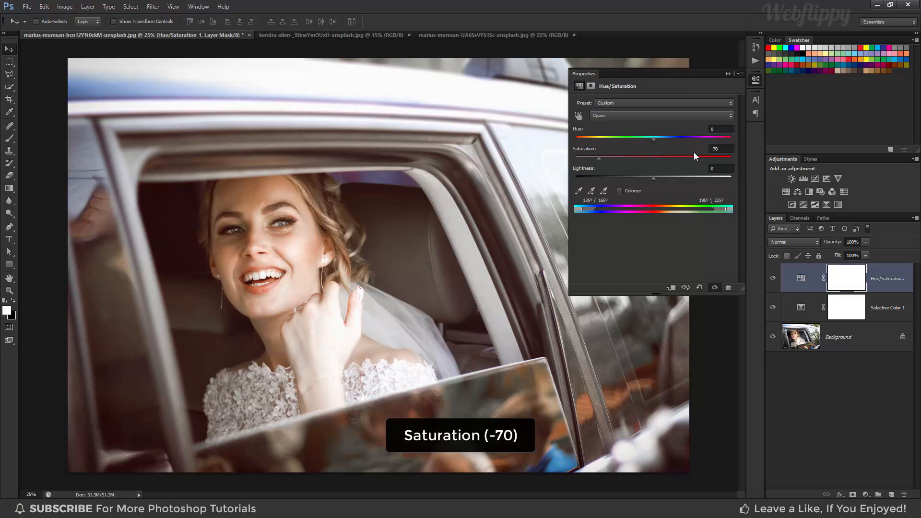
- Set the Saturation of the Blues to -70 in the Hue/Saturation adjustment
click(626, 116)
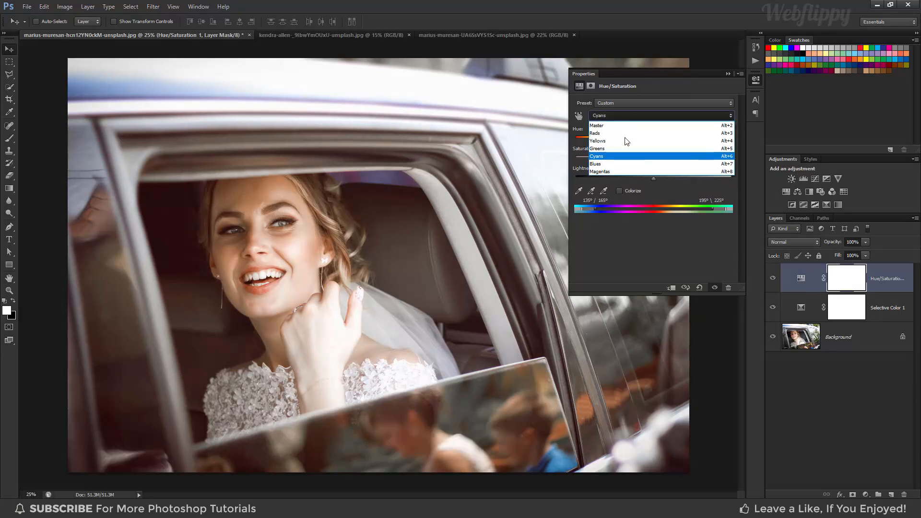
click(625, 165)
click(712, 149)
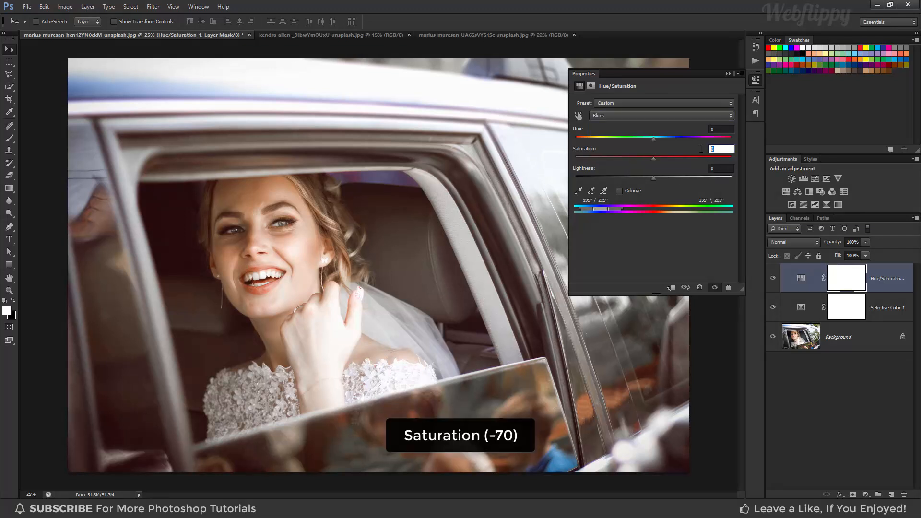
text(-70)
key(Return)
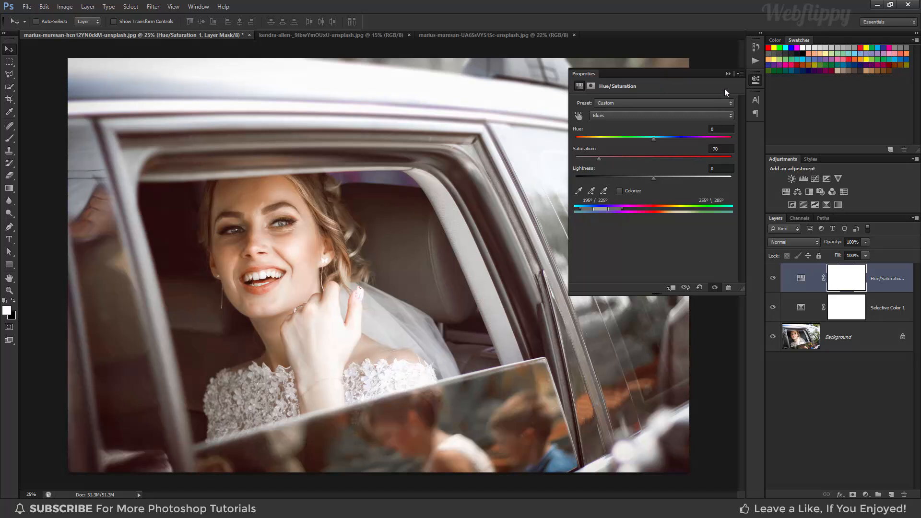
- Collapse the adjustment properties and toggle the Hue/Saturation layer's visibility to compare the photo with and without it
click(728, 74)
click(773, 281)
click(773, 281)
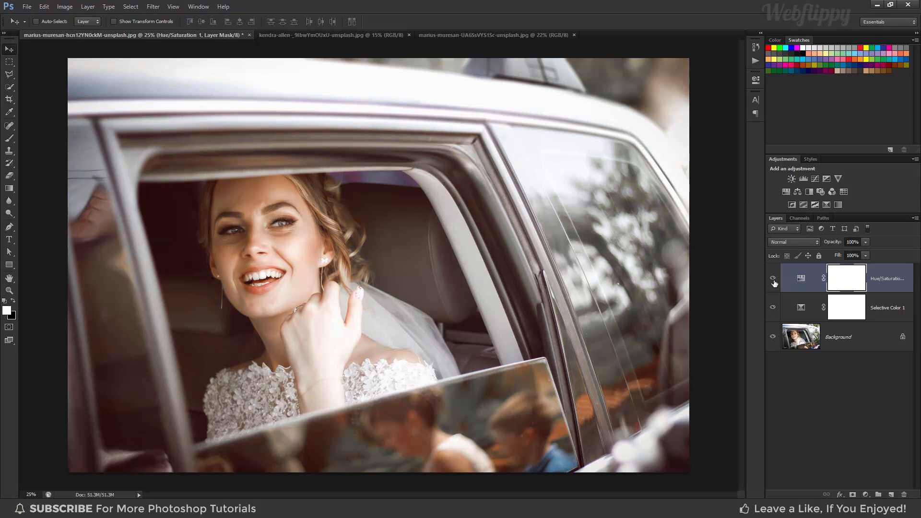
- Add a Color Balance adjustment layer and set its Shadows to Cyan–Red +5 and Yellow–Blue -5
click(865, 495)
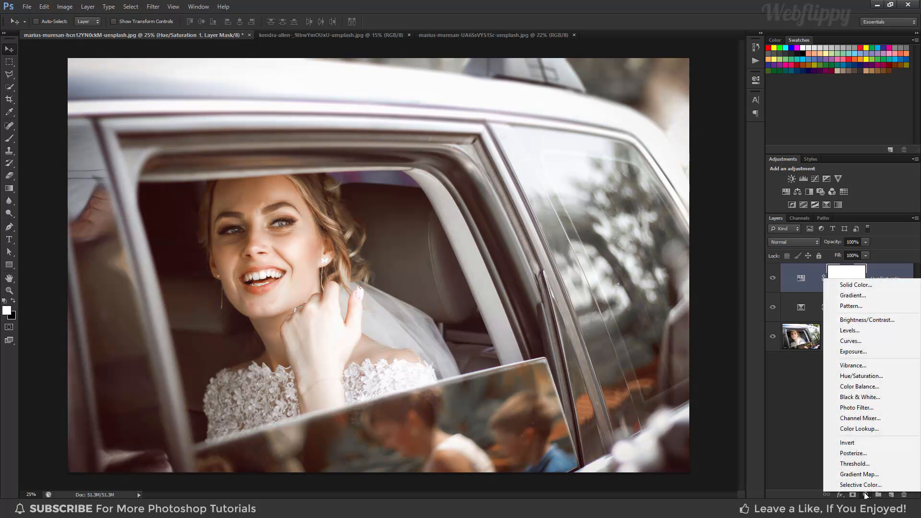
click(863, 386)
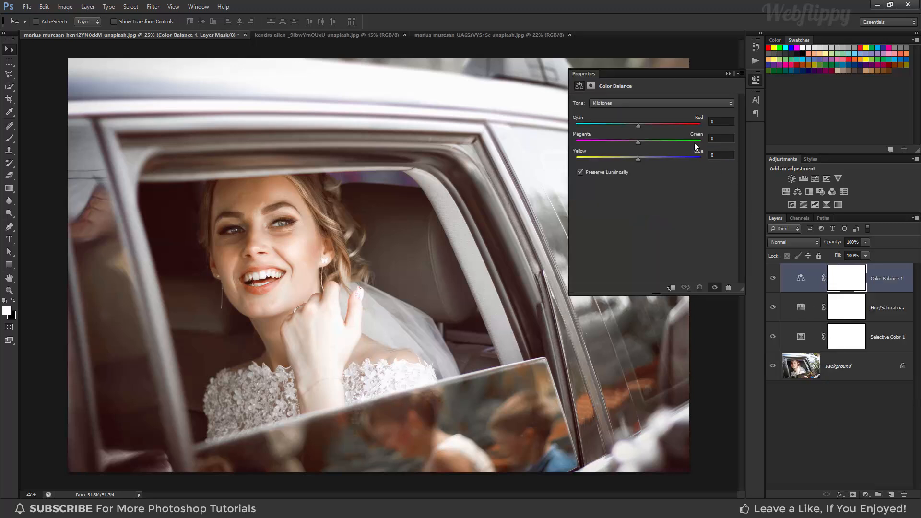
click(662, 104)
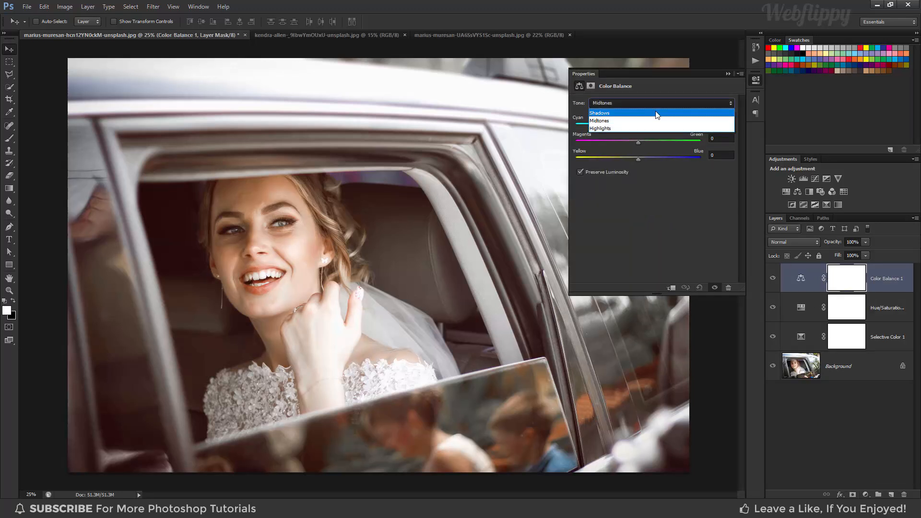
click(657, 114)
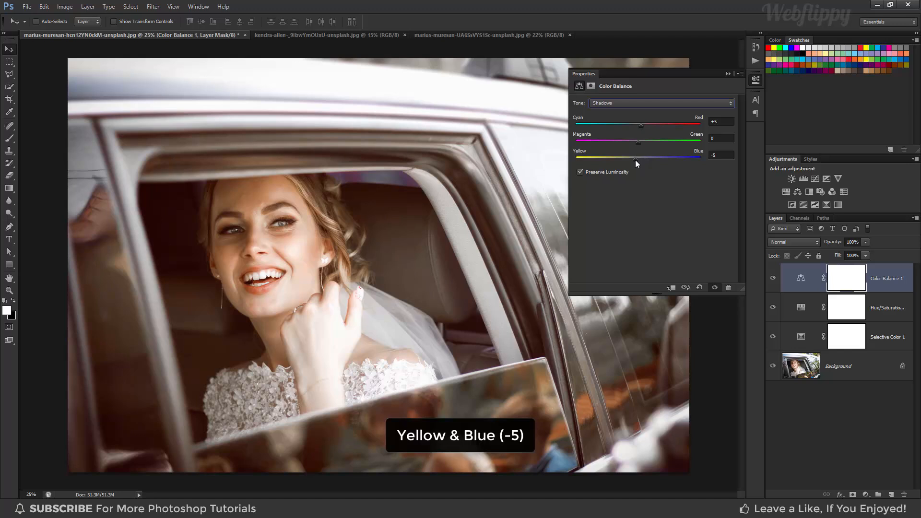
- Set the Color Balance Highlights to Cyan–Red +5 and Yellow–Blue -10
click(641, 102)
click(634, 125)
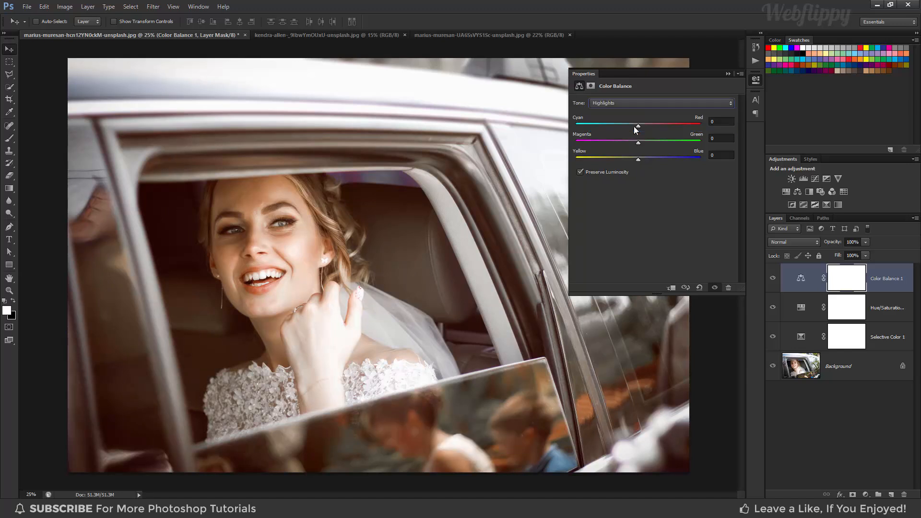
drag(638, 126, 640, 126)
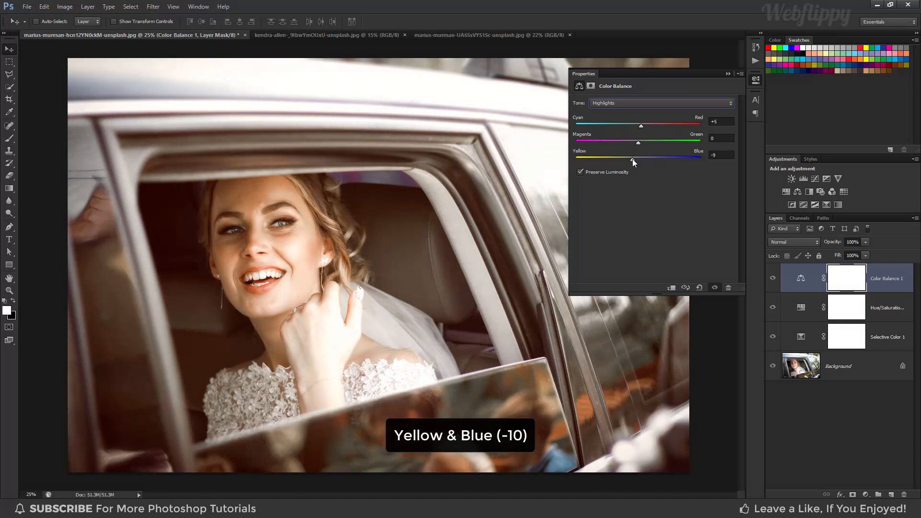
- Collapse the adjustment properties and toggle the Color Balance layer's visibility to compare the photo with and without it
click(728, 74)
click(773, 280)
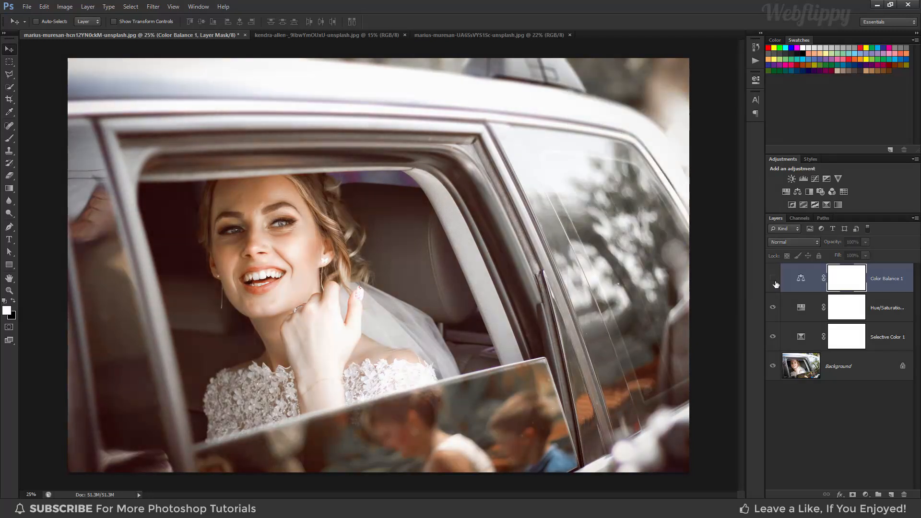
click(773, 280)
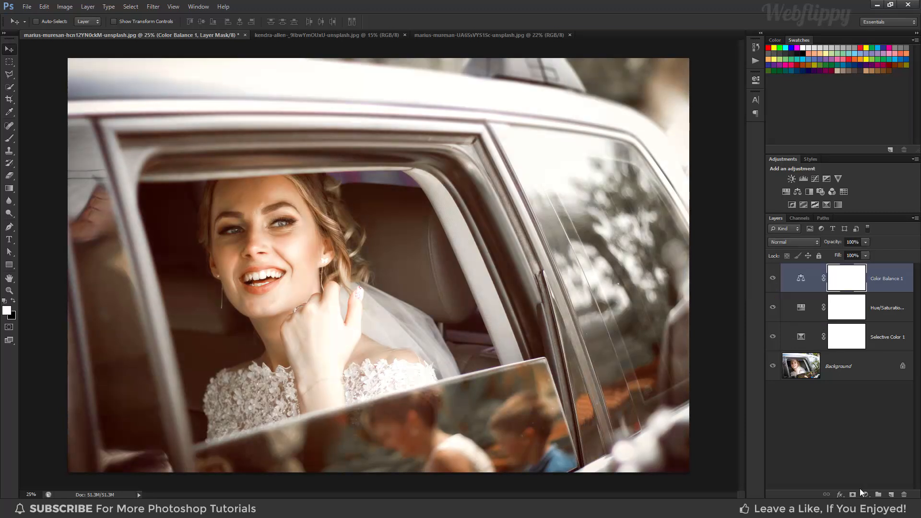
- Add a Curves adjustment layer and set the RGB curve's white point output to 238 and its black point output to 10
click(864, 495)
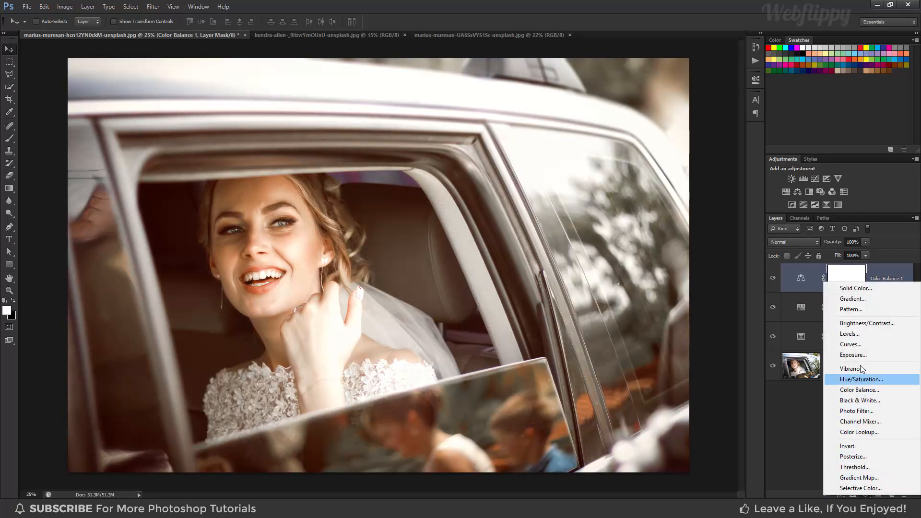
click(850, 344)
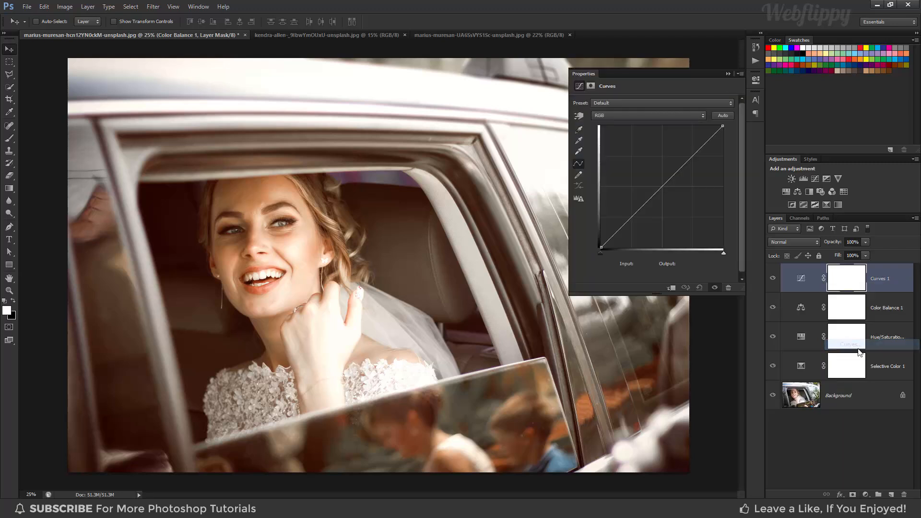
drag(722, 125, 733, 134)
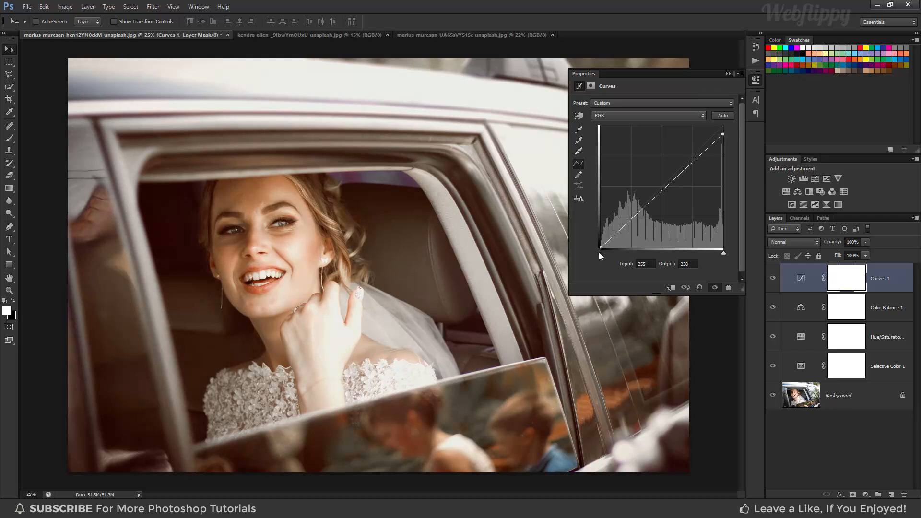
drag(600, 248, 595, 241)
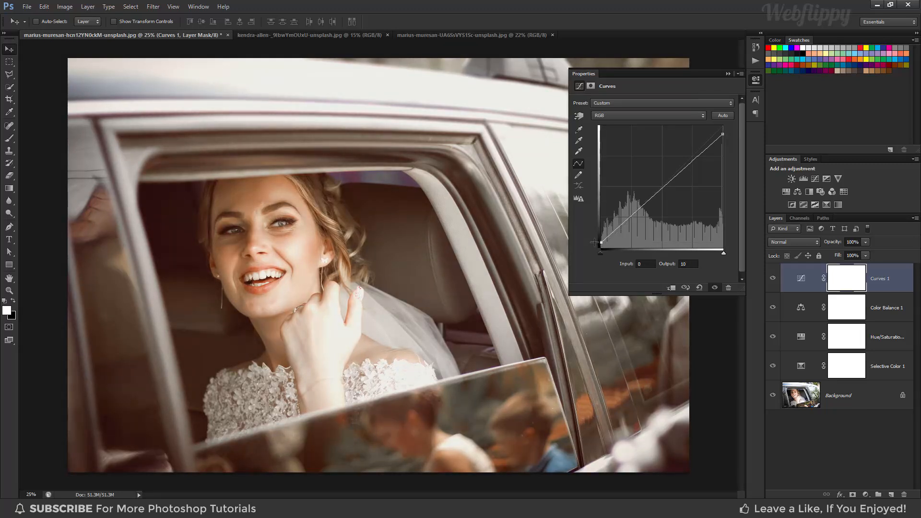
- Lower the white point of the Curves layer's Blue channel to output 240 and collapse the adjustment properties
click(627, 117)
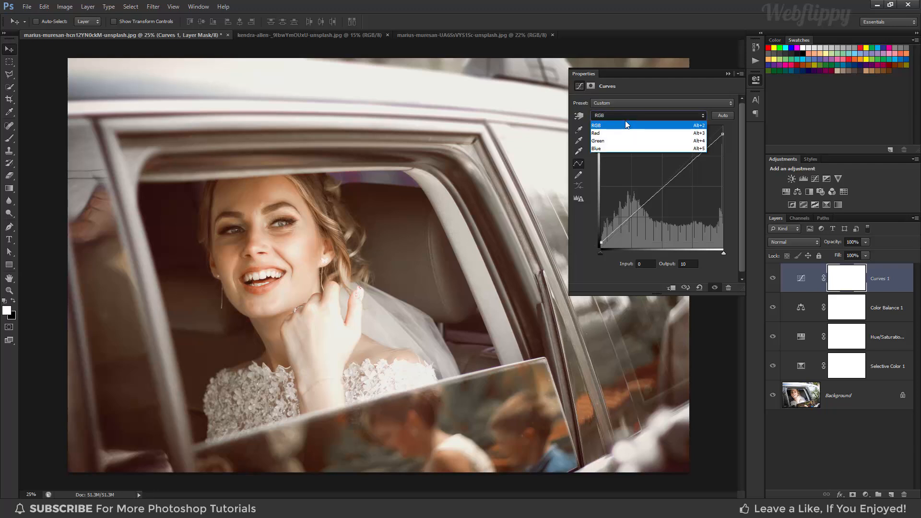
click(623, 148)
drag(722, 127, 731, 136)
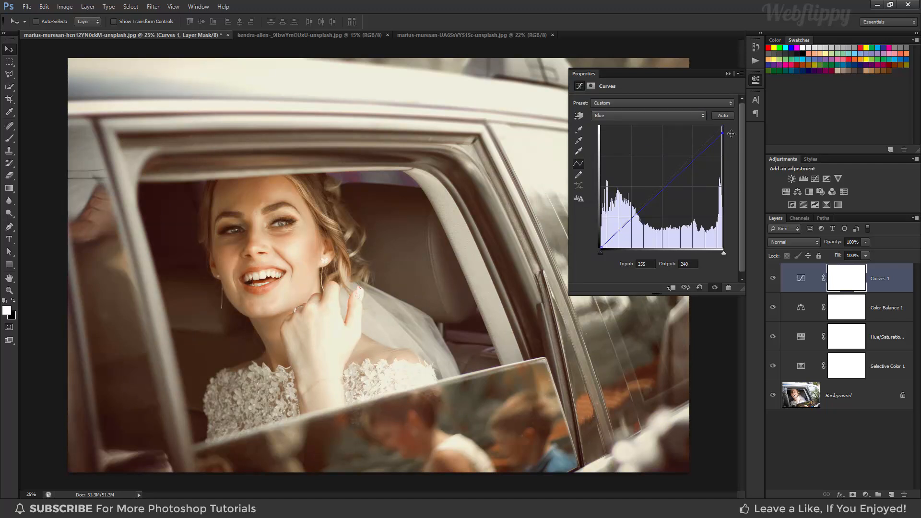
click(727, 74)
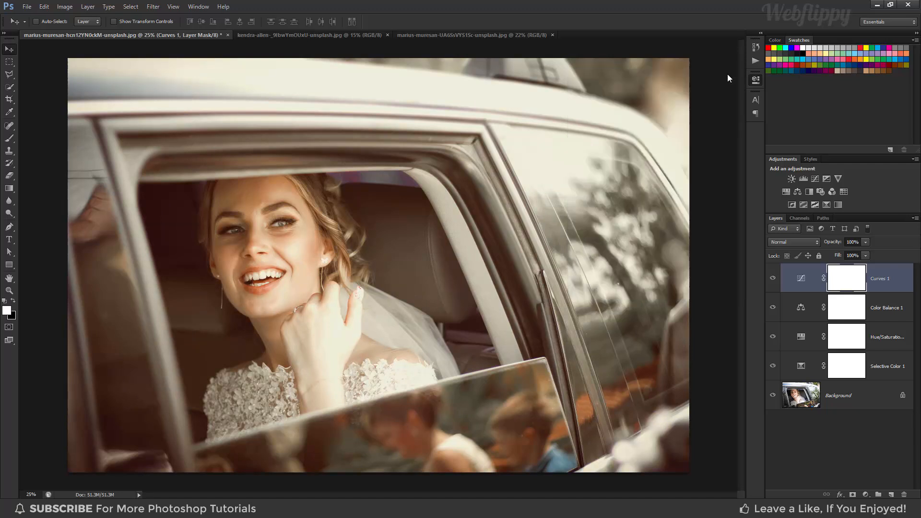
- Toggle the visibility of all adjustment layers together to compare the original photo with the graded version
alt+click(772, 394)
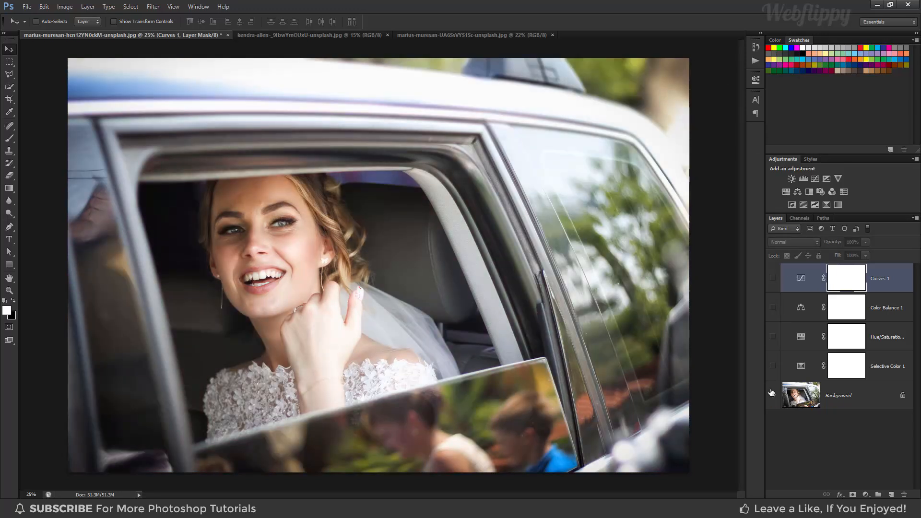
alt+click(772, 394)
alt+click(772, 393)
alt+click(772, 394)
alt+click(771, 393)
alt+click(771, 394)
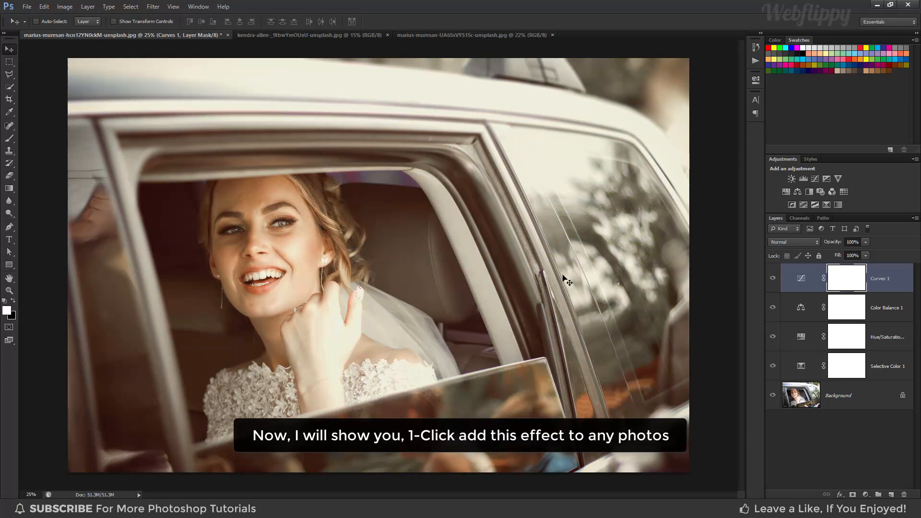
- Switch to the photo of the couple embracing indoors and load the action file "Webflippy - Vintage Faded Wedding (Color Grade)"
click(372, 38)
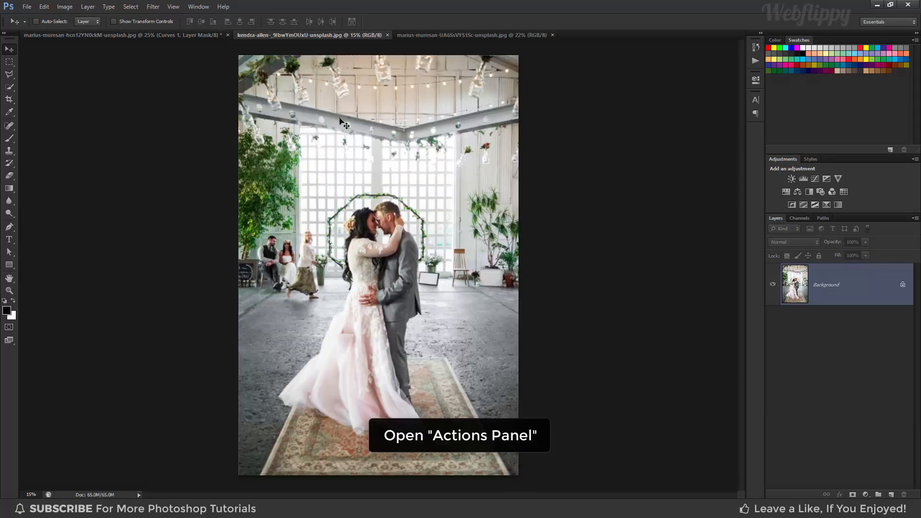
click(198, 7)
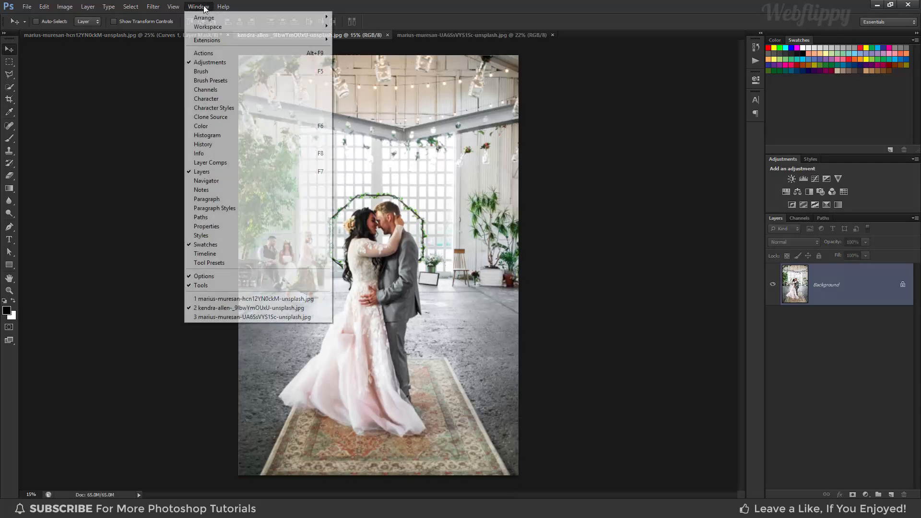
click(228, 56)
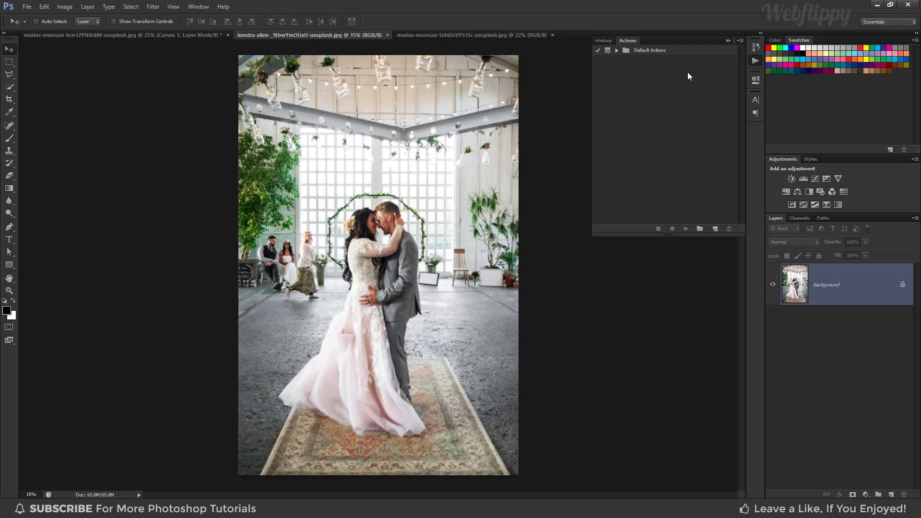
click(740, 41)
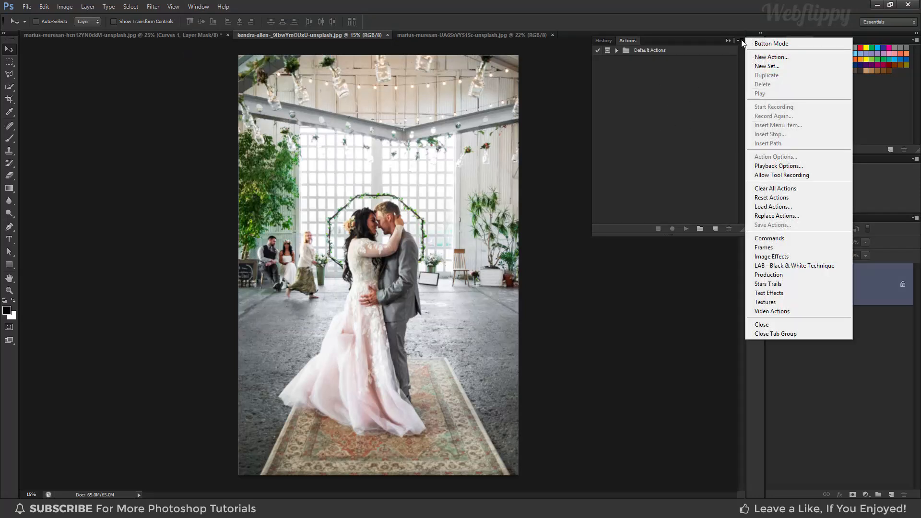
click(808, 207)
click(444, 106)
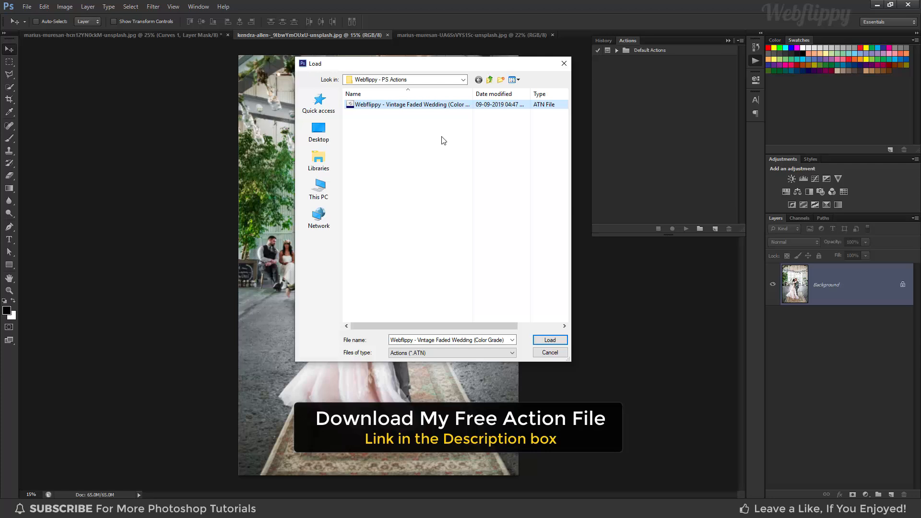
click(550, 339)
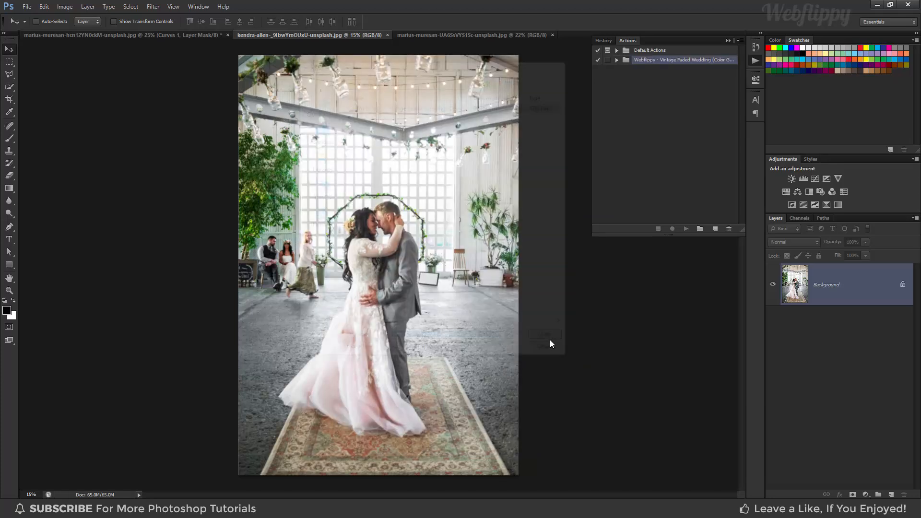
- Play the "CLICK HERE & PLAY IT" action from the loaded Vintage Faded Wedding set on the indoor couple photo
click(617, 60)
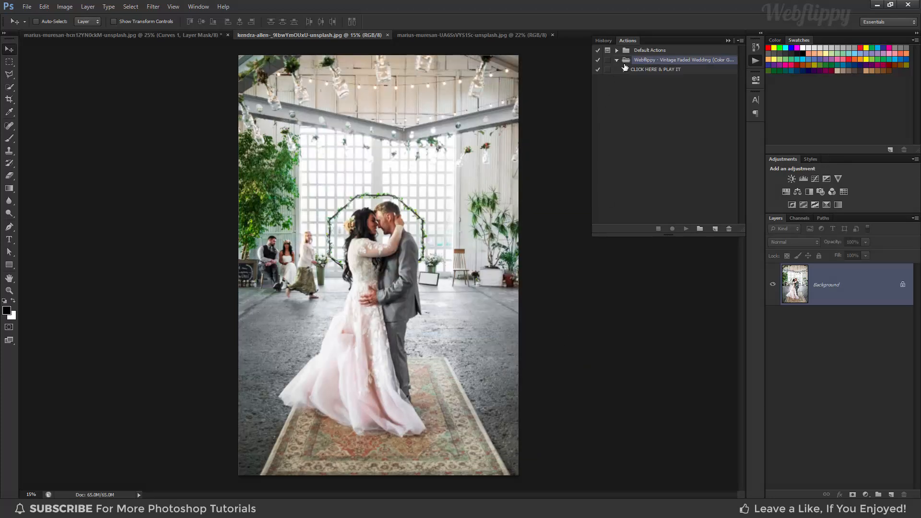
click(651, 70)
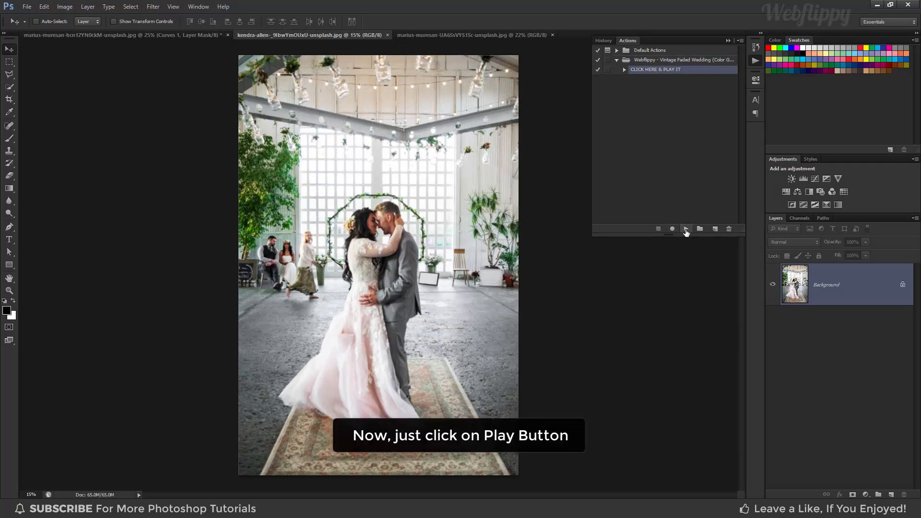
click(686, 229)
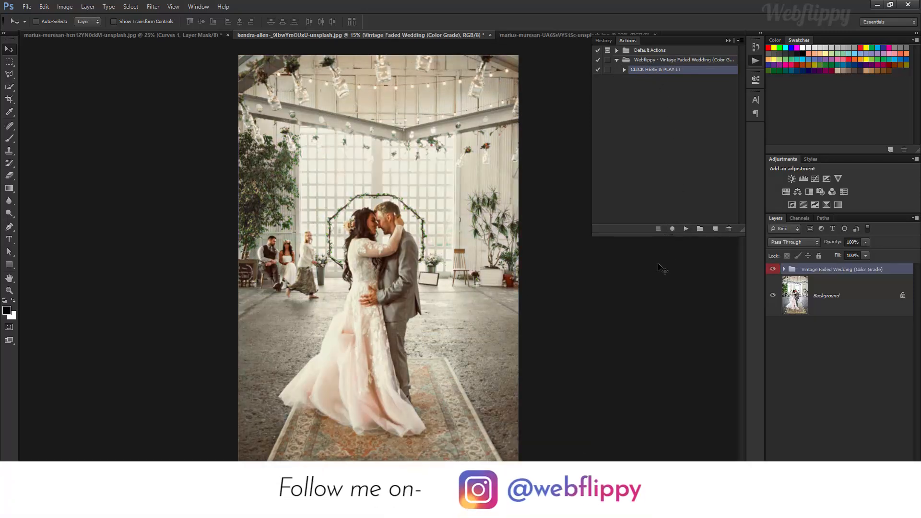
- Collapse the actions list and toggle the Vintage Faded Wedding group's visibility to compare the indoor photo with and without the grade
click(730, 41)
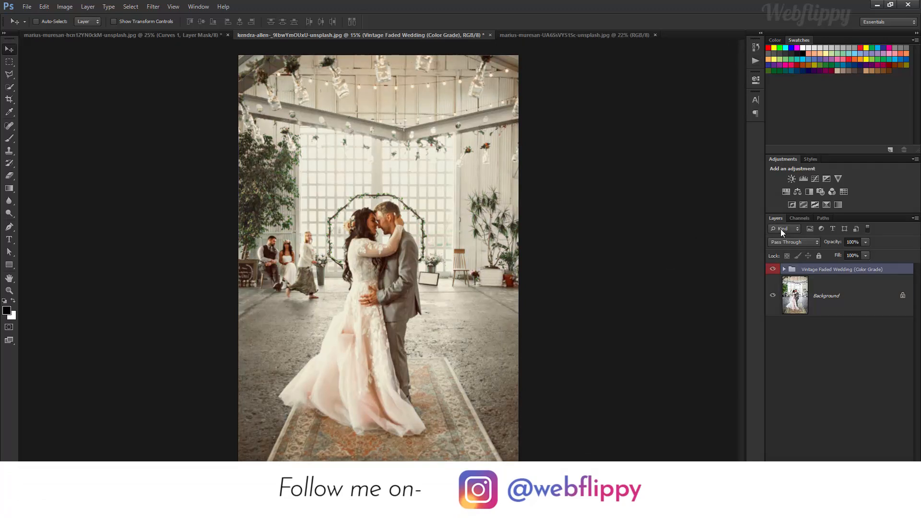
click(772, 269)
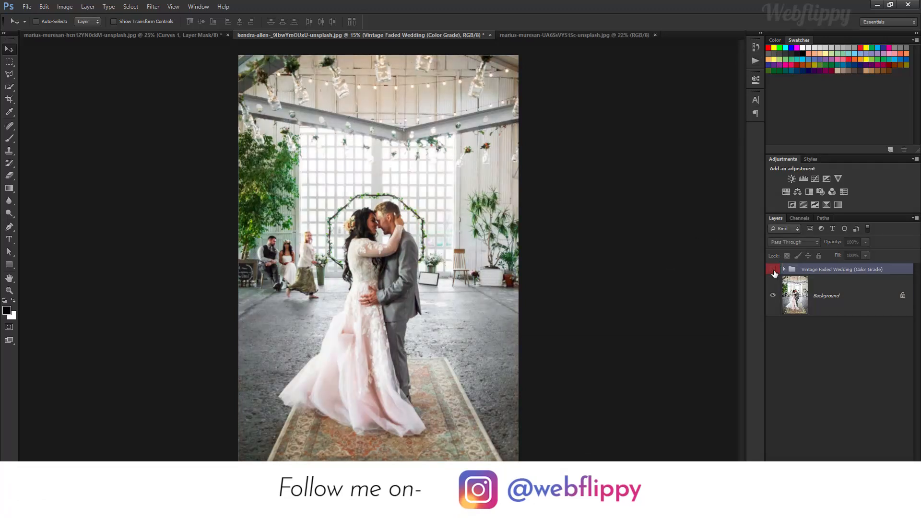
click(773, 270)
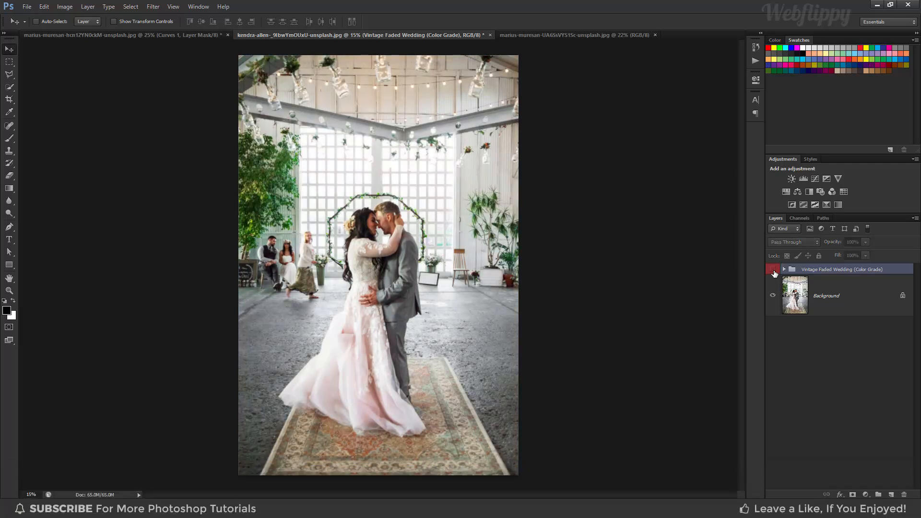
- Set the Vintage Faded Wedding group's opacity to 91% and toggle its visibility to compare the result
click(866, 242)
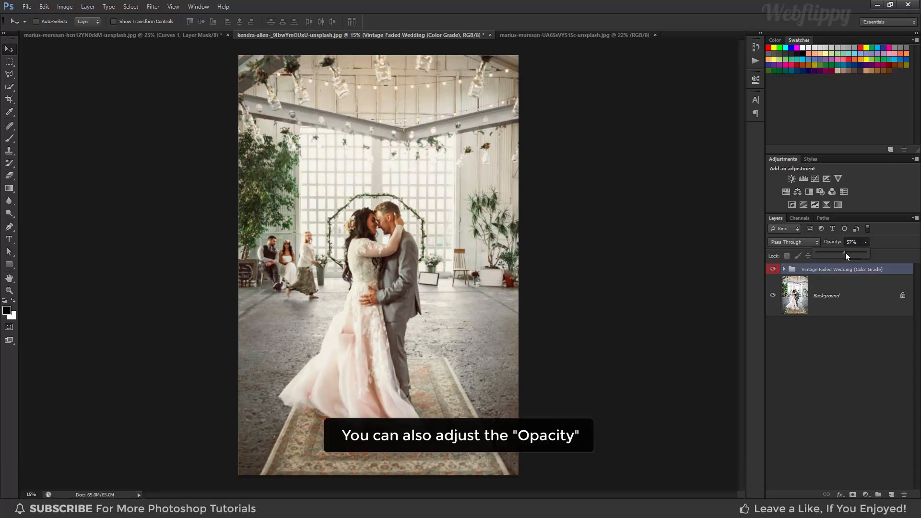
drag(856, 253, 858, 254)
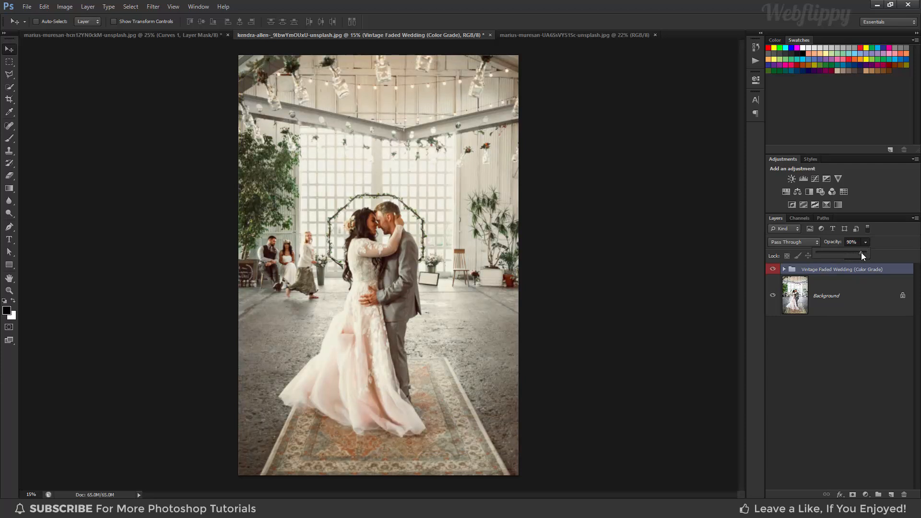
click(773, 270)
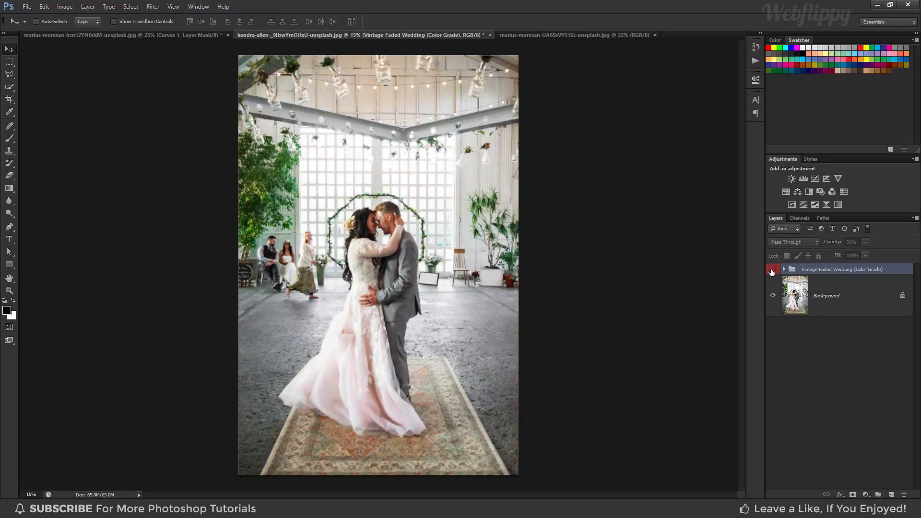
click(772, 270)
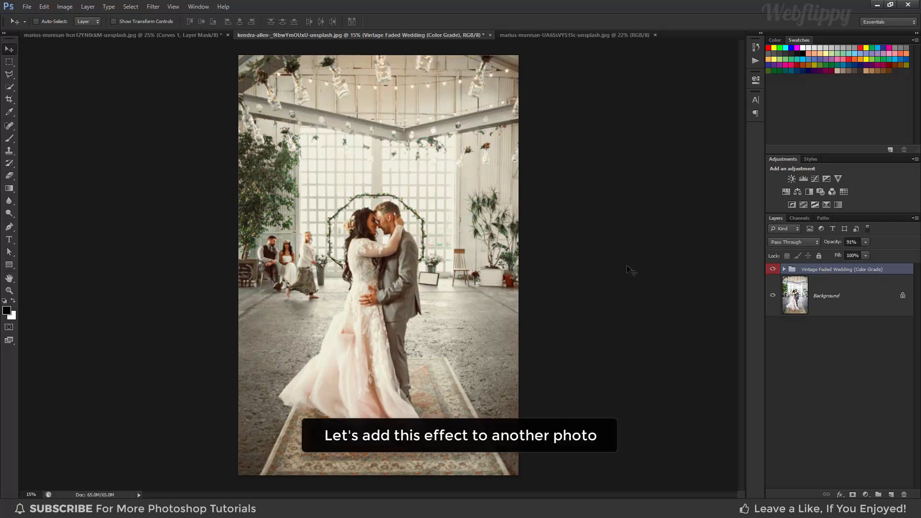
- Switch to the photo of the couple in the garden and play the "CLICK HERE & PLAY IT" action on it
click(605, 34)
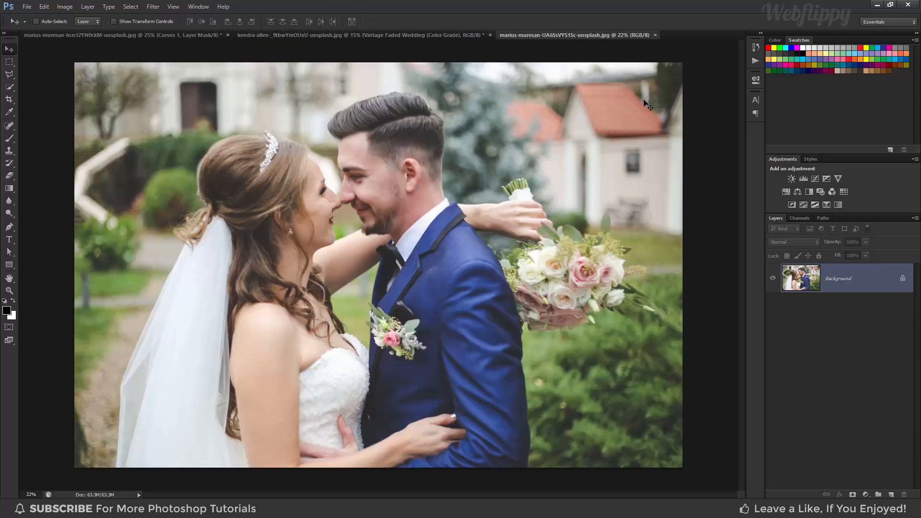
click(755, 60)
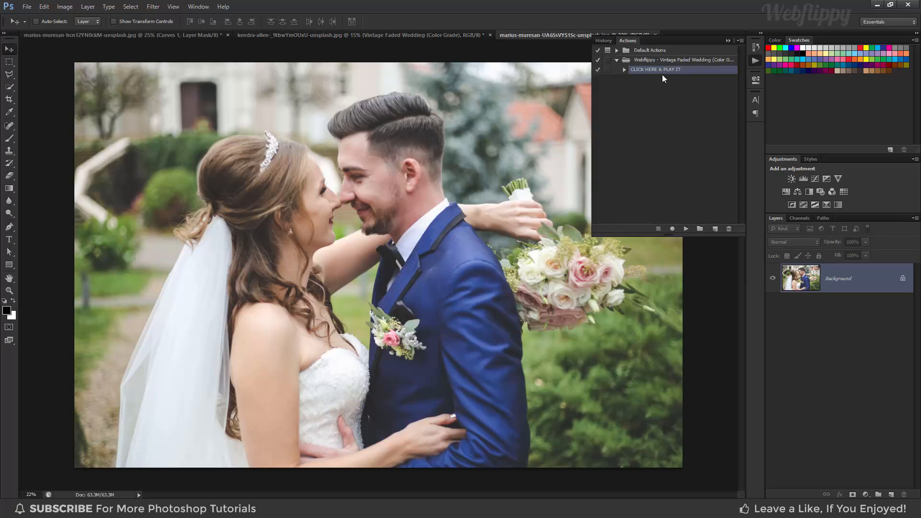
click(686, 230)
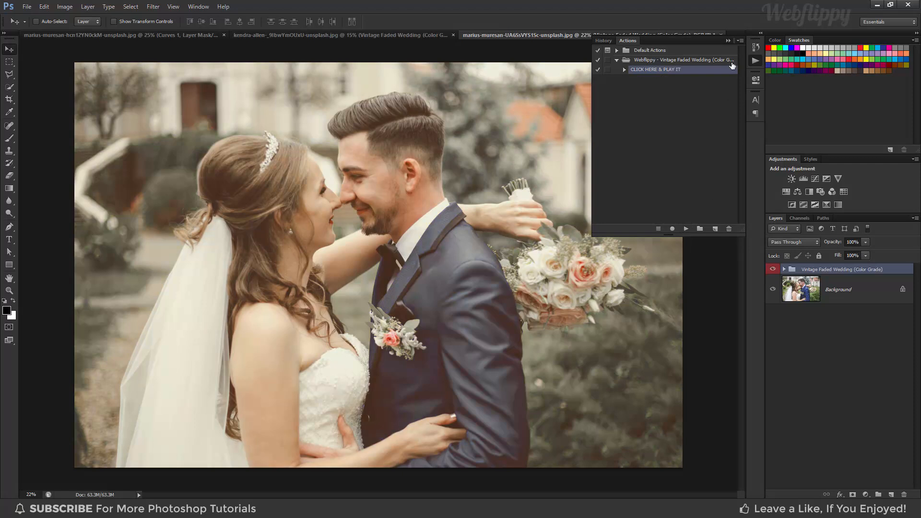
- Collapse the actions list and toggle the color grade group's visibility to compare the garden photo with and without it
click(728, 40)
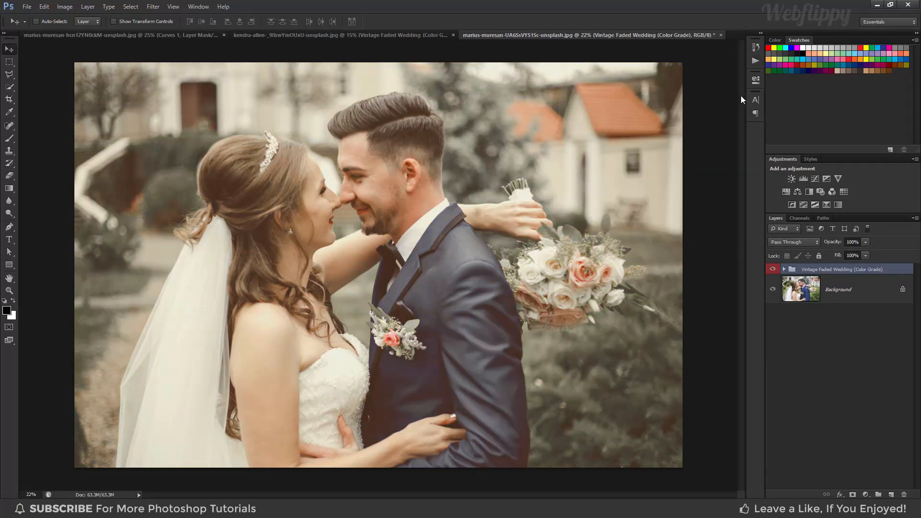
click(773, 270)
click(772, 270)
- Set the color grade group's opacity to 92% on the garden photo and toggle its visibility to compare before and after
click(865, 255)
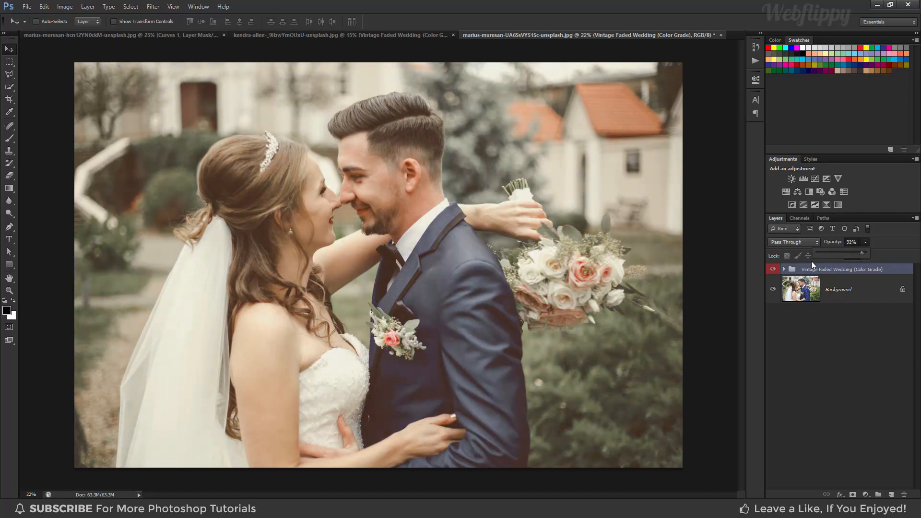
click(772, 270)
click(772, 270)
click(772, 270)
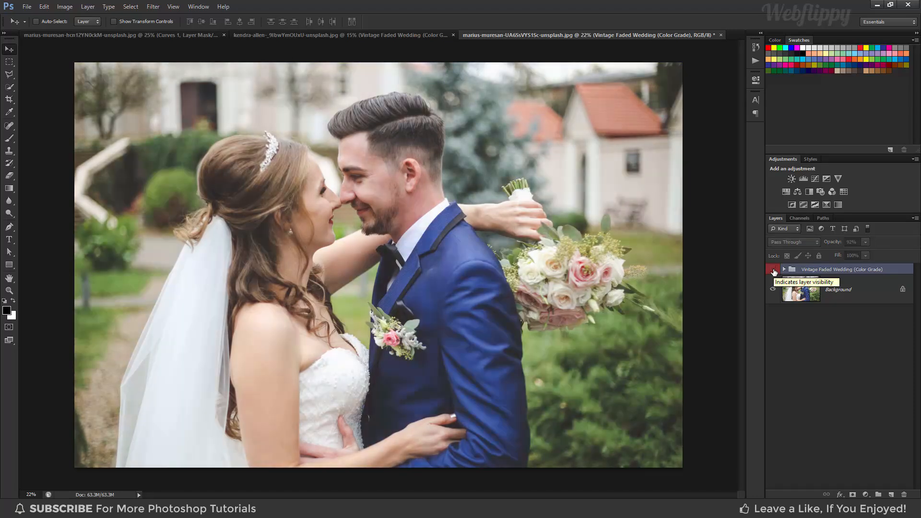
click(772, 270)
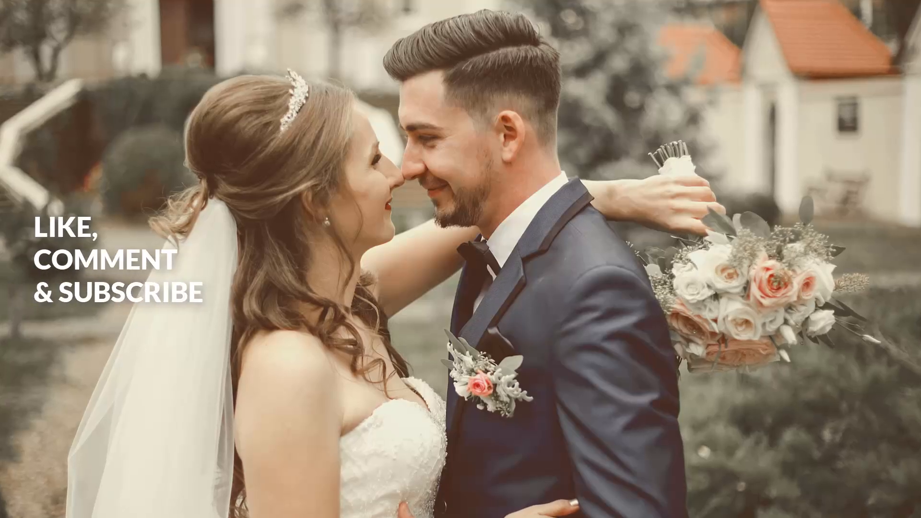